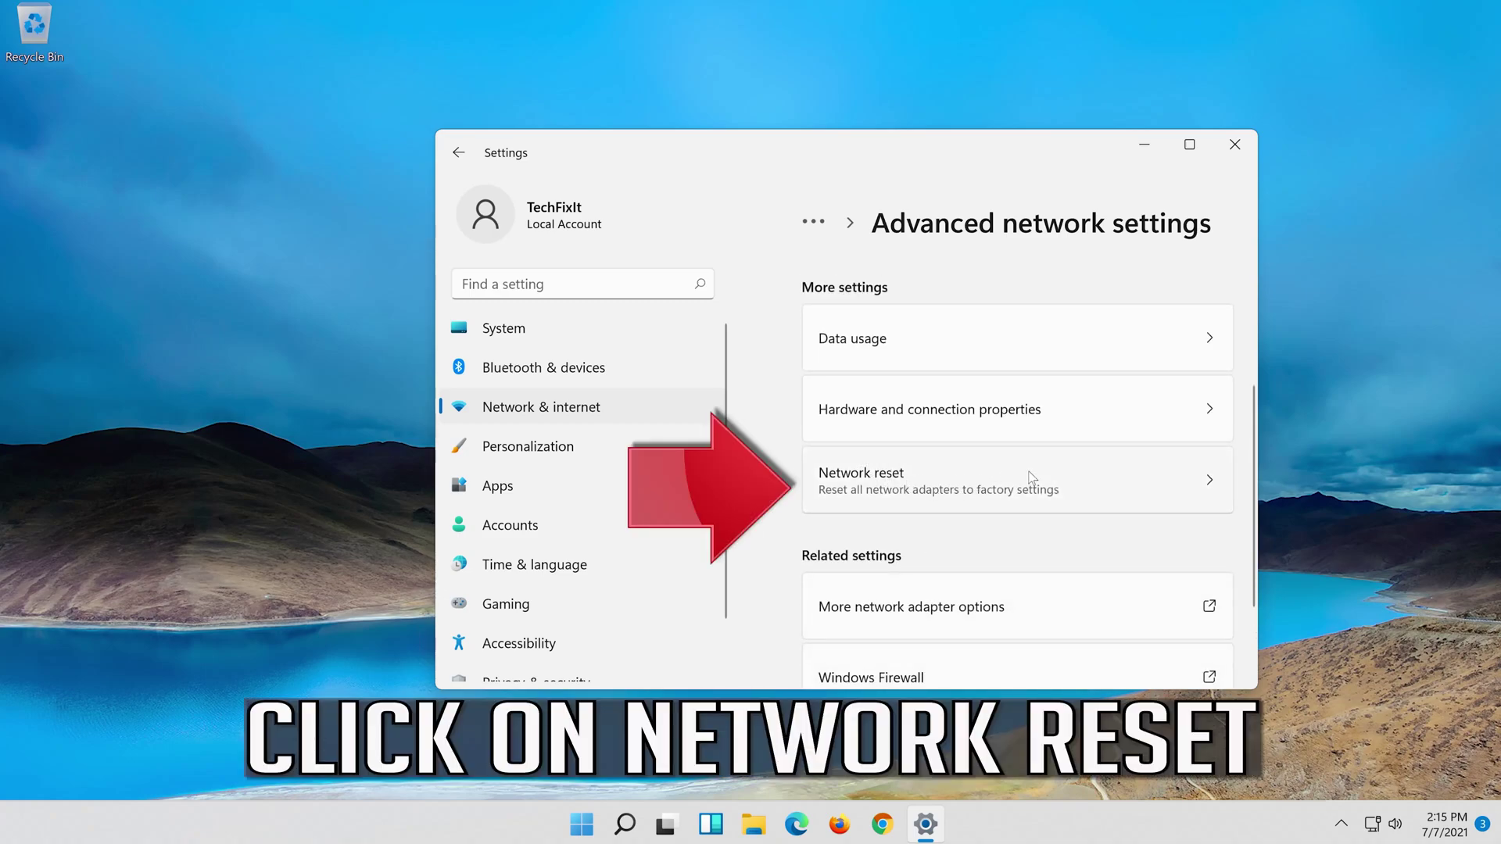
Step: Reset the network settings, dismiss the 5-minute sign-out notice, and close Settings
click(999, 487)
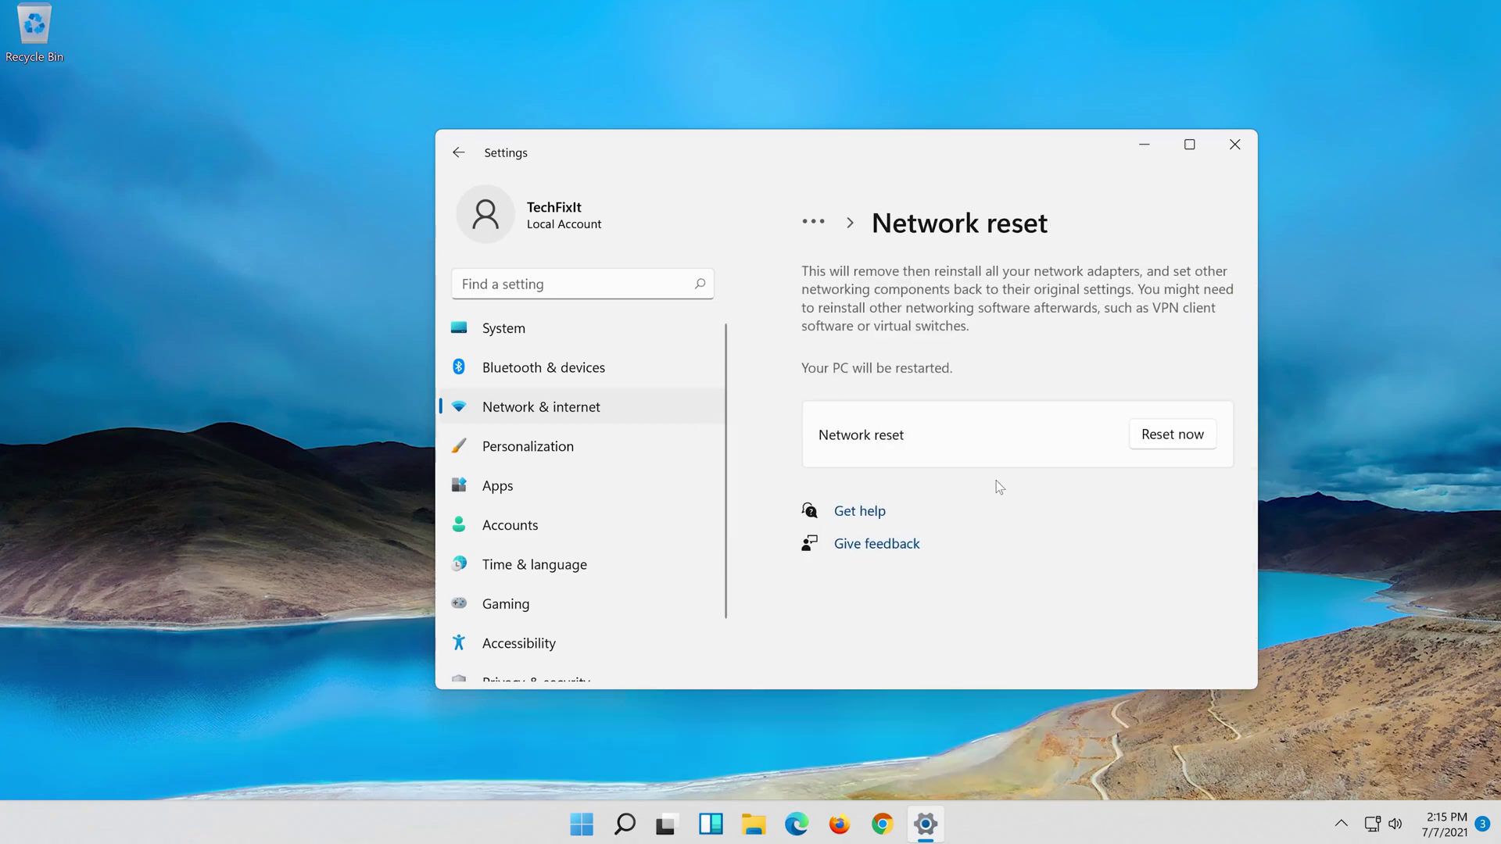
click(1180, 427)
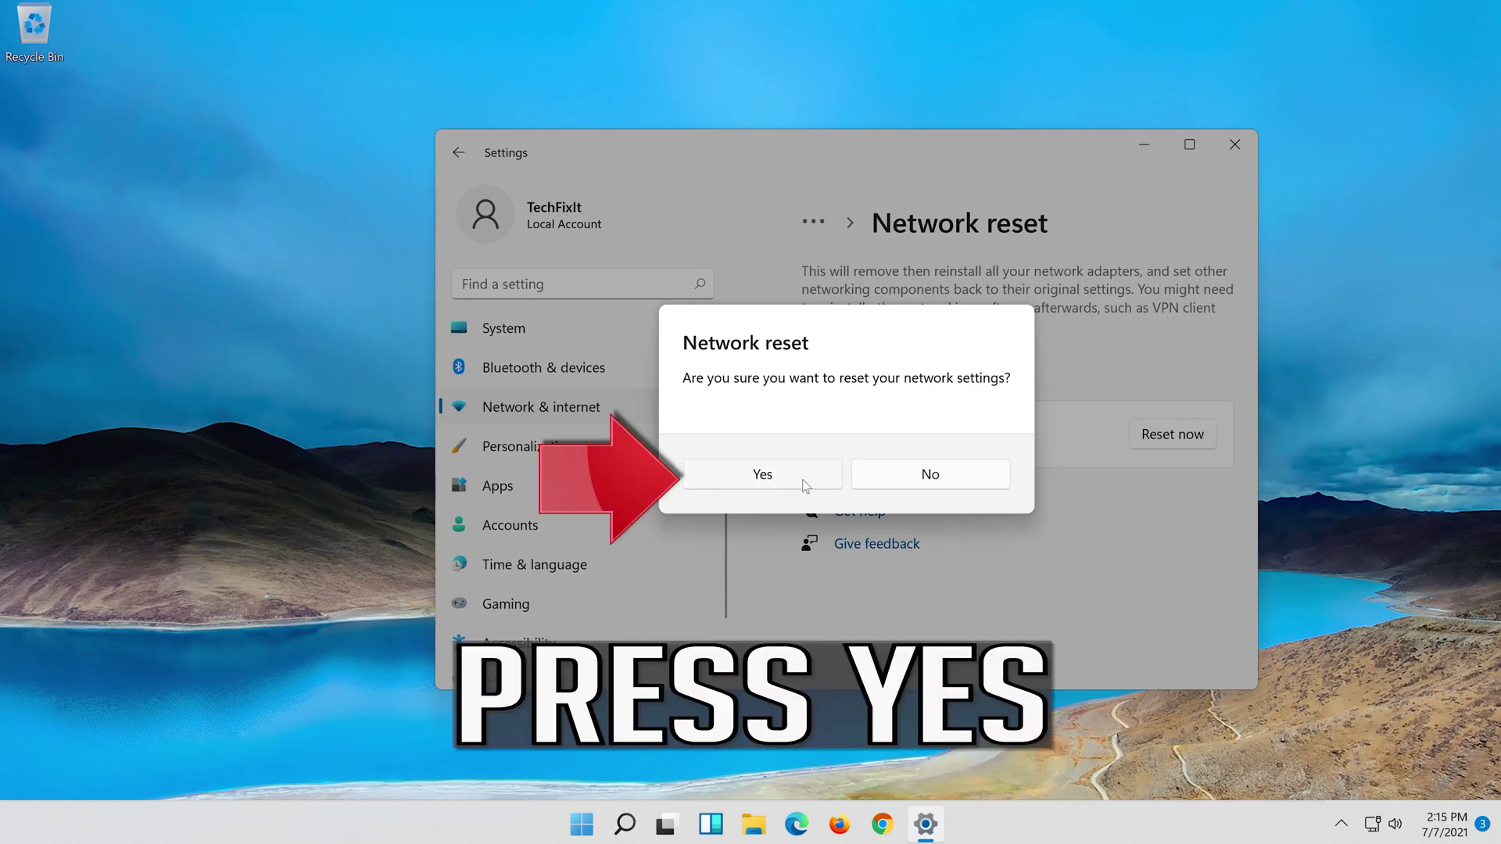
click(762, 475)
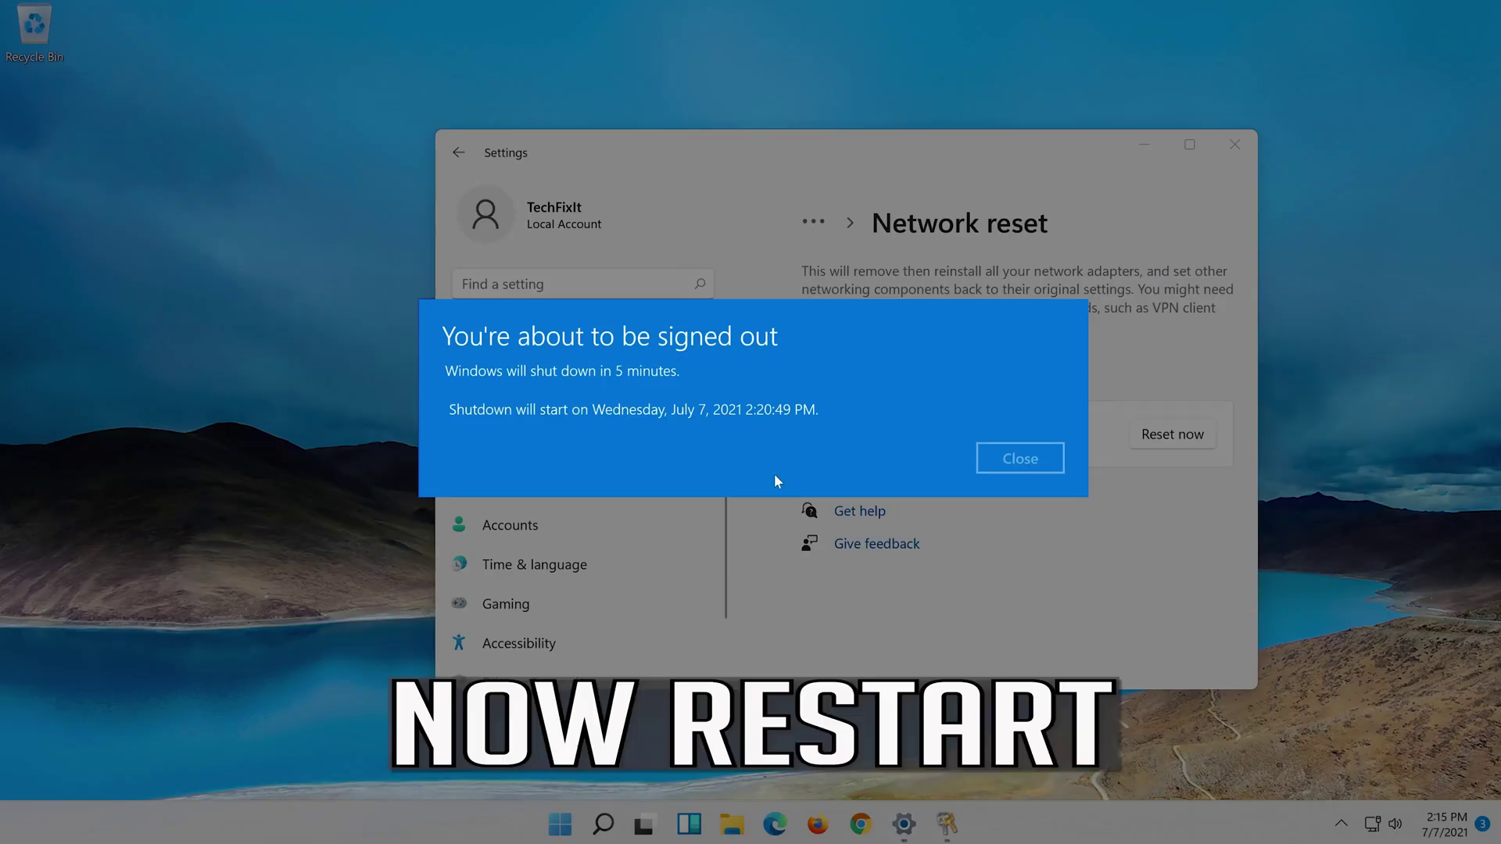
click(1017, 468)
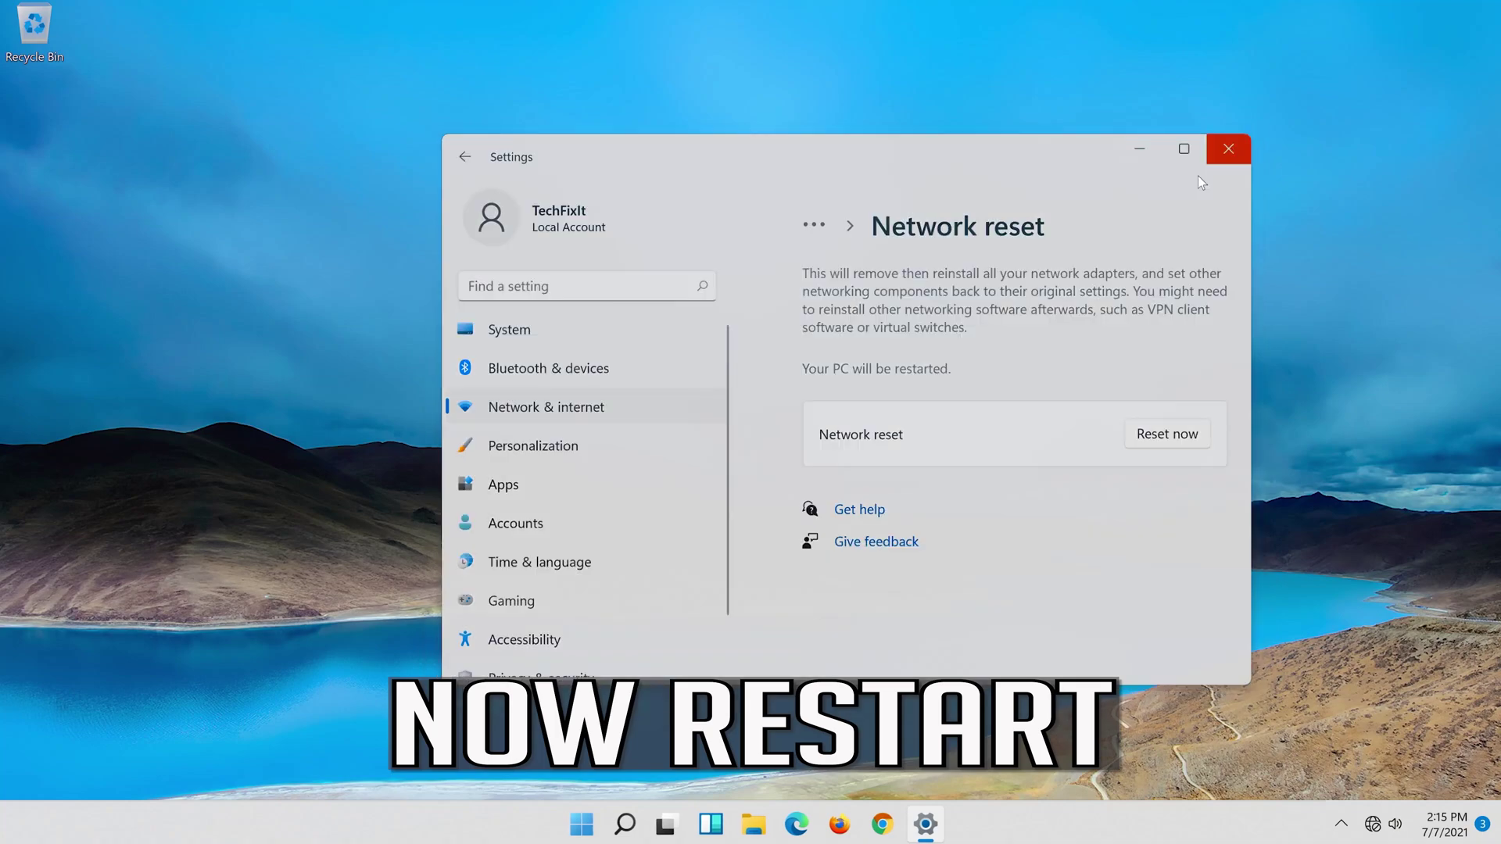
click(1226, 150)
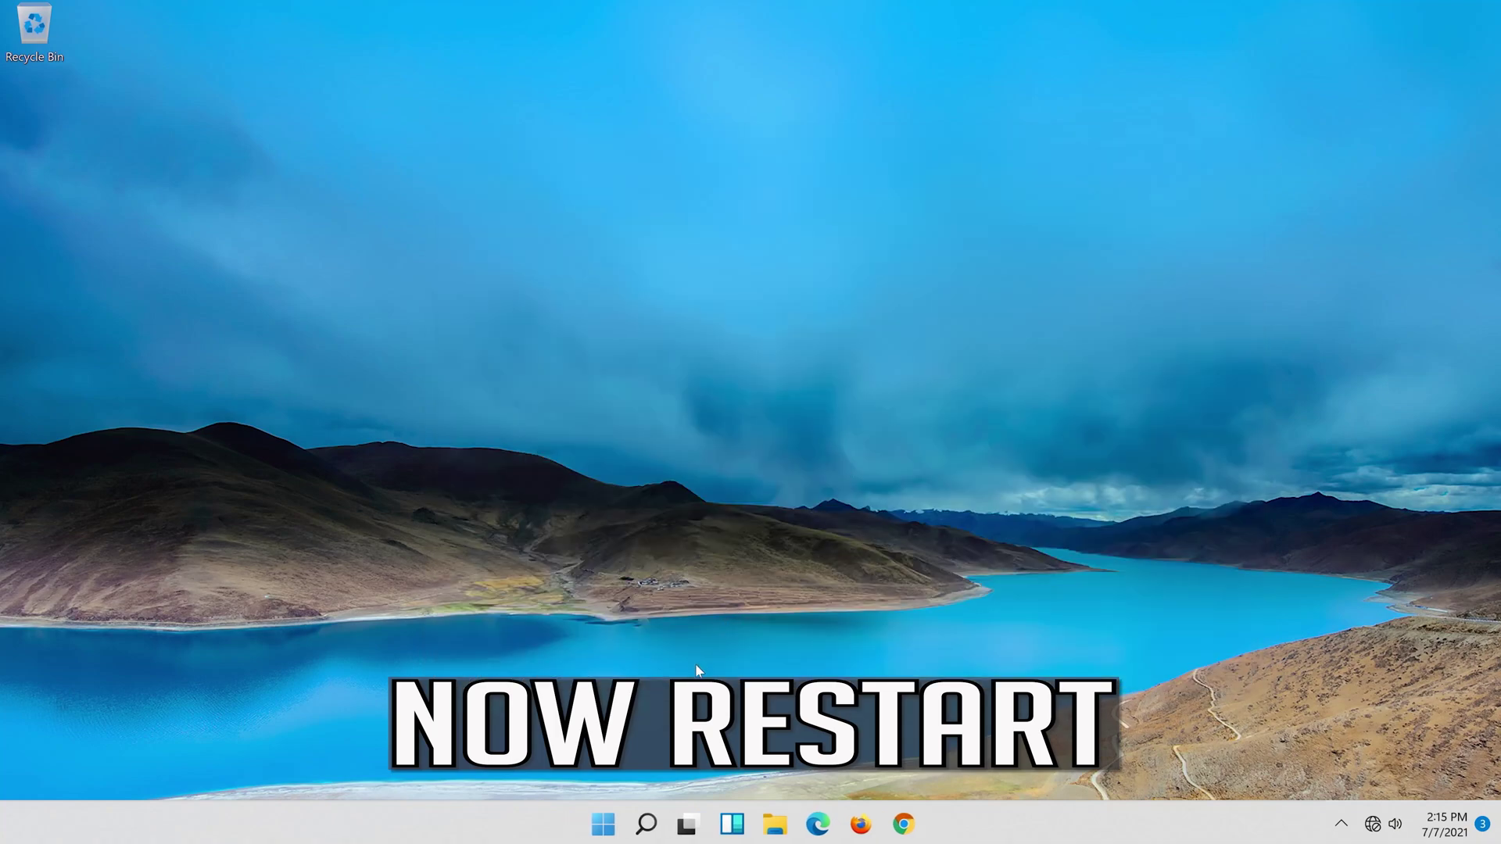
Step: Restart the PC from the Start menu to complete the network reset
click(588, 837)
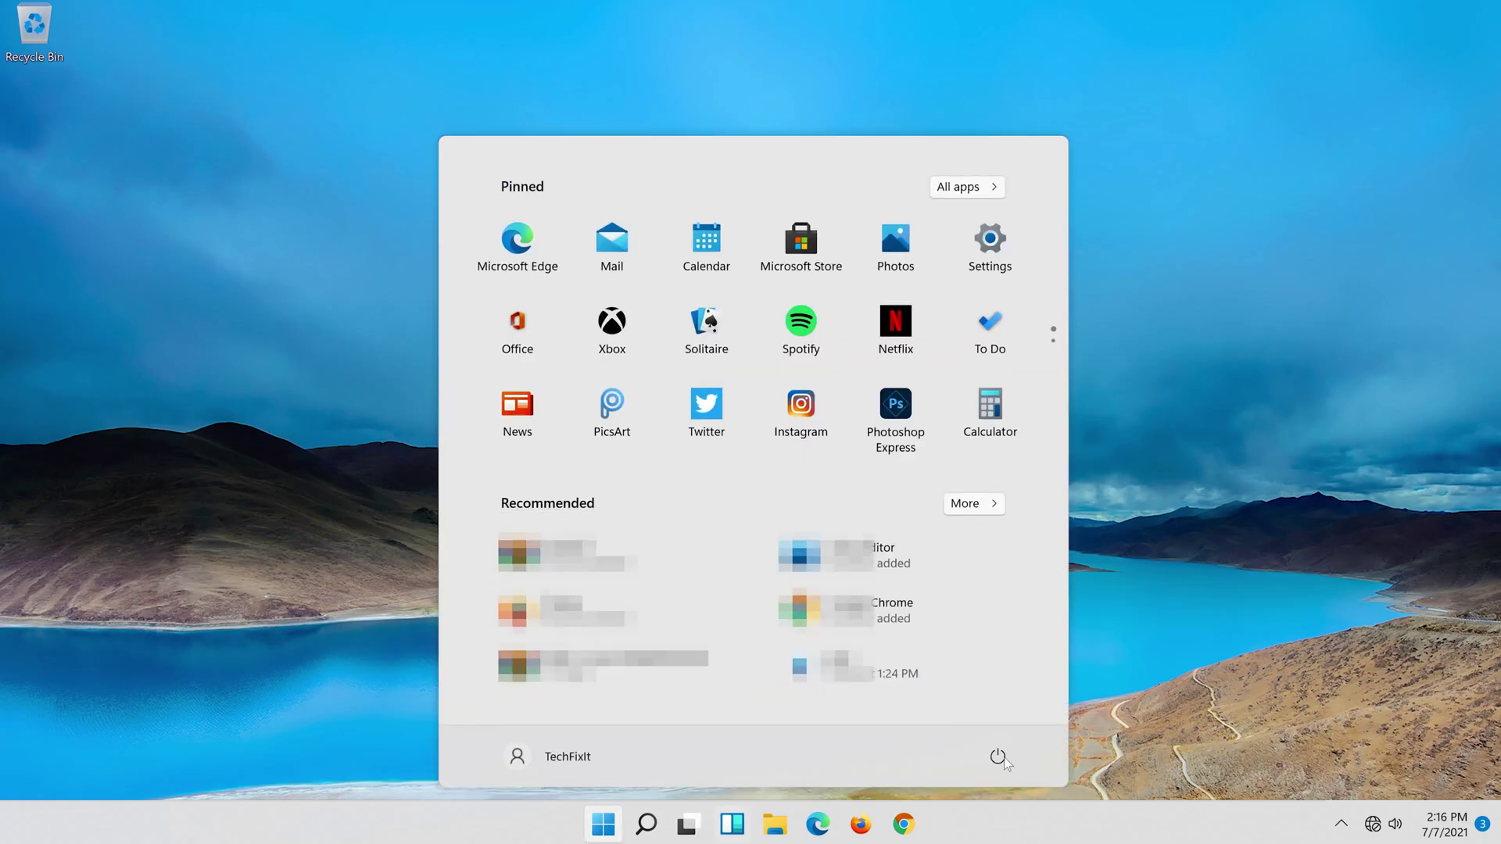
click(1001, 759)
click(1009, 712)
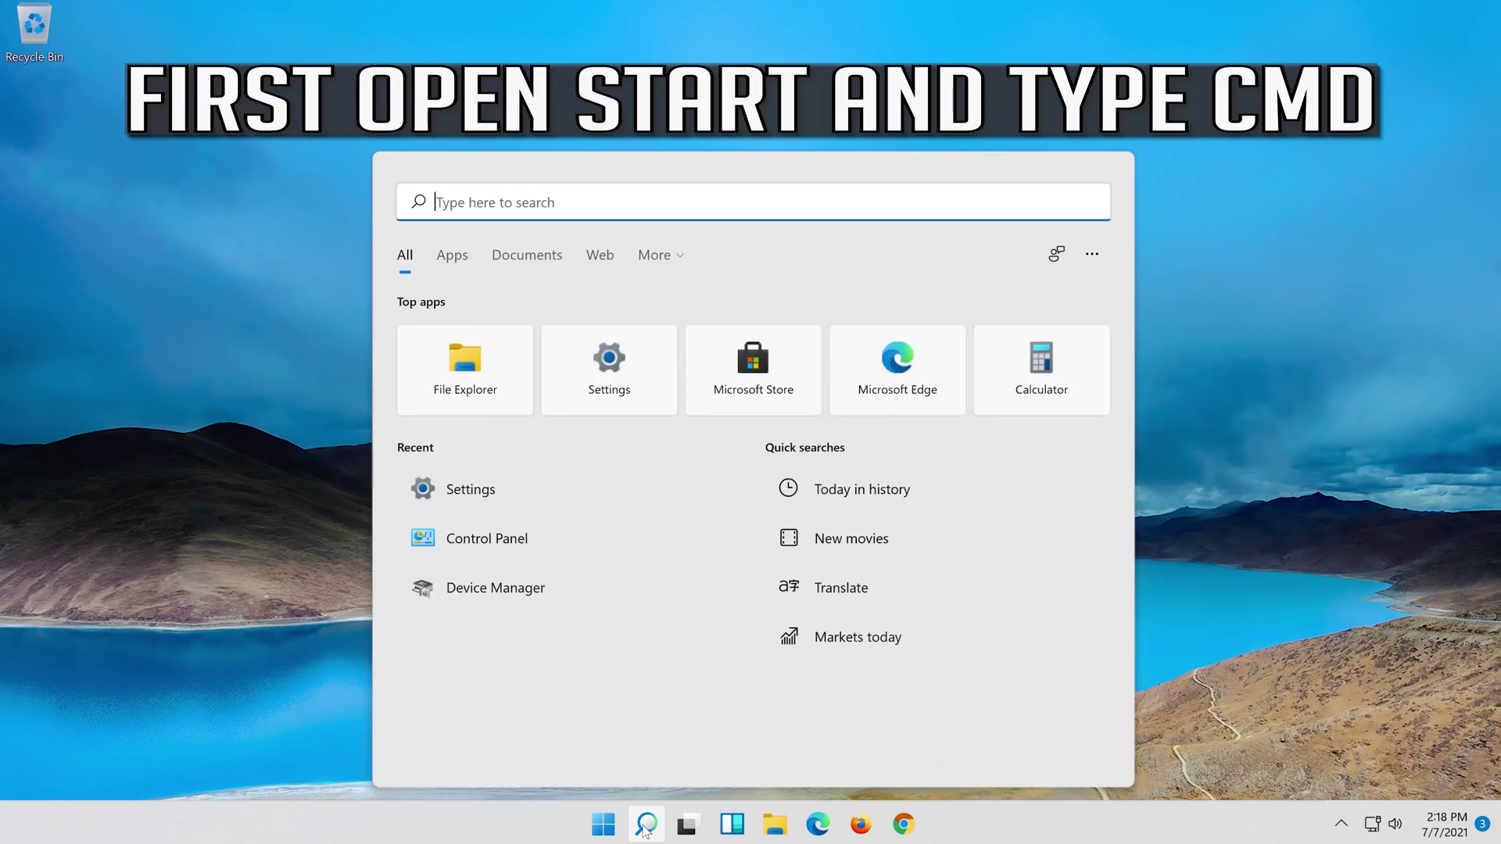
Step: Search 'cmd' and run Command Prompt as administrator, approving the UAC prompt
text(cmd)
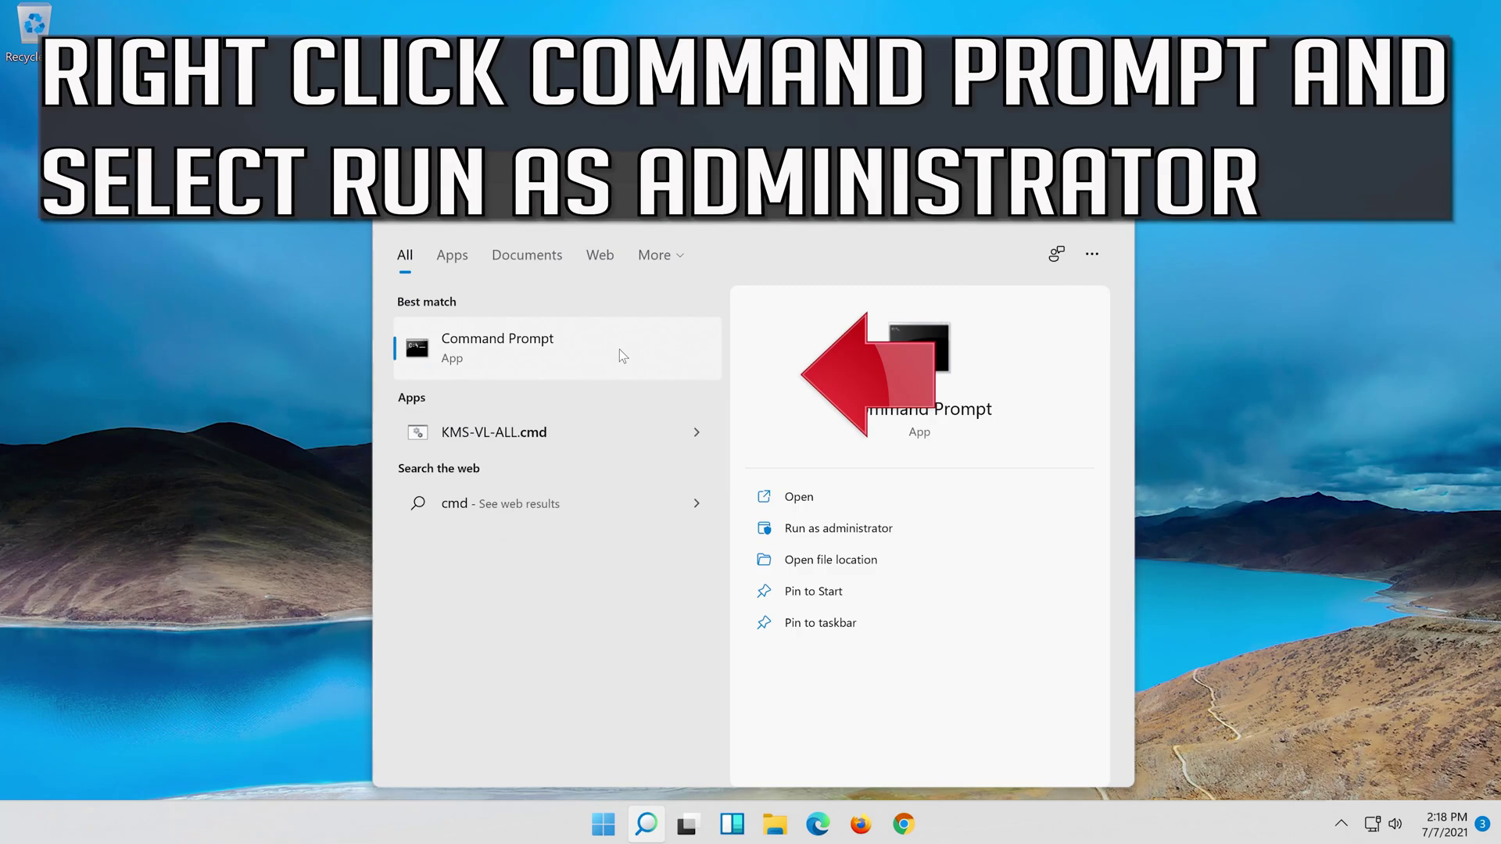
right_click(619, 350)
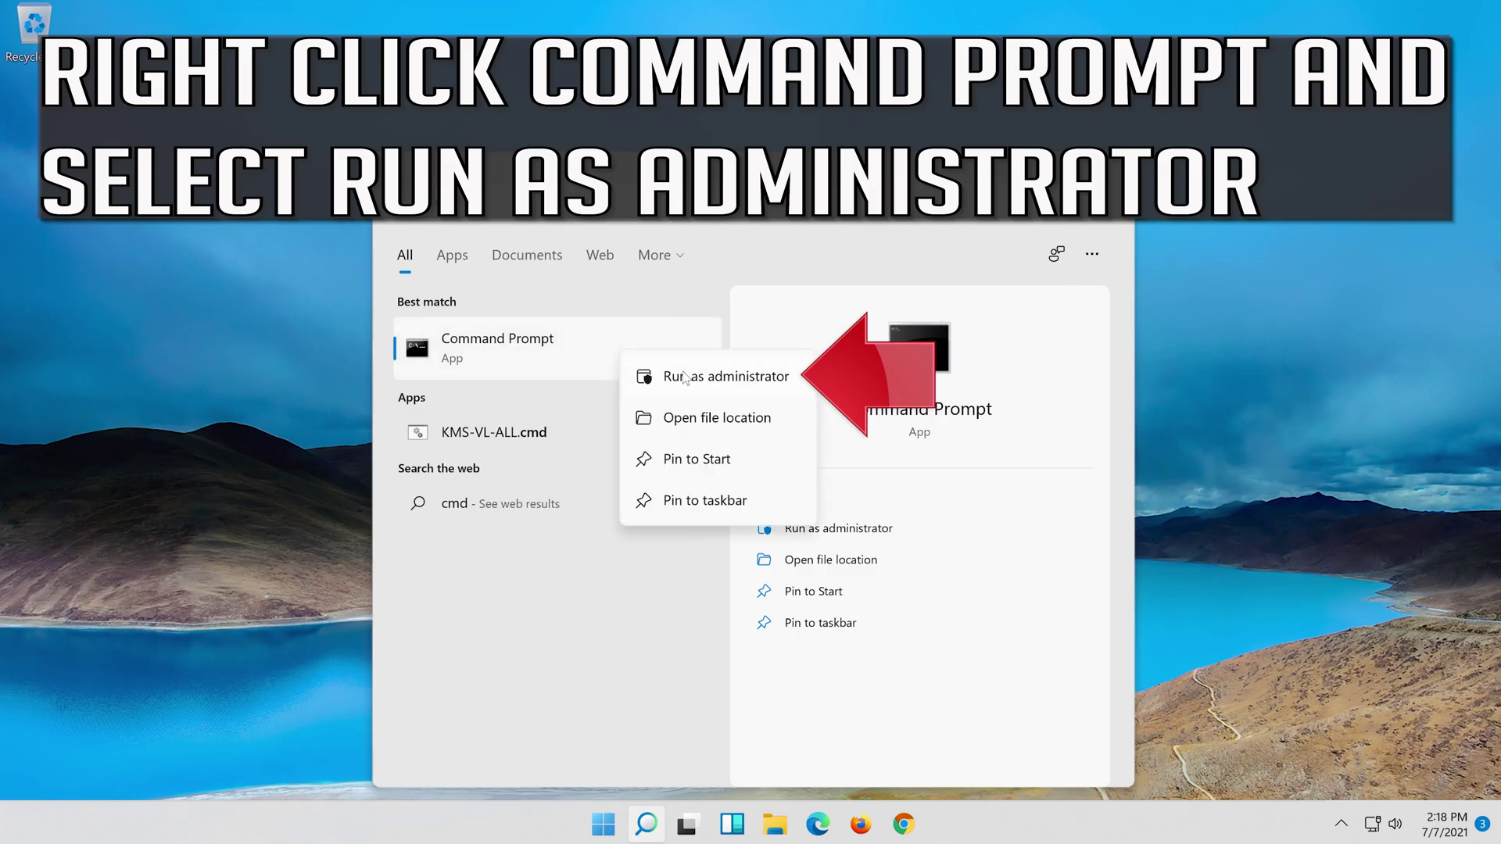
click(744, 378)
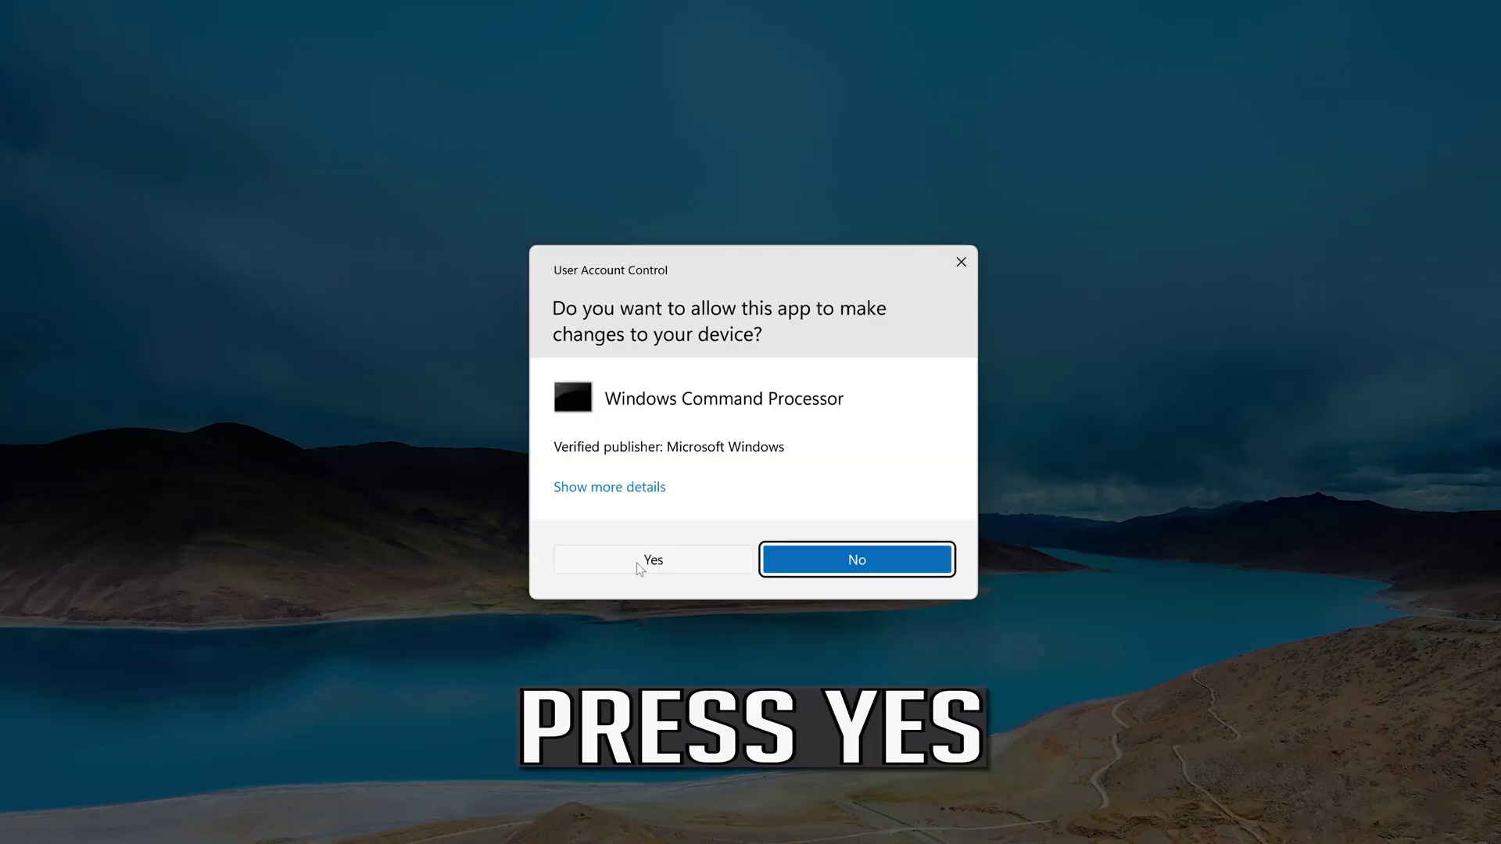
click(668, 558)
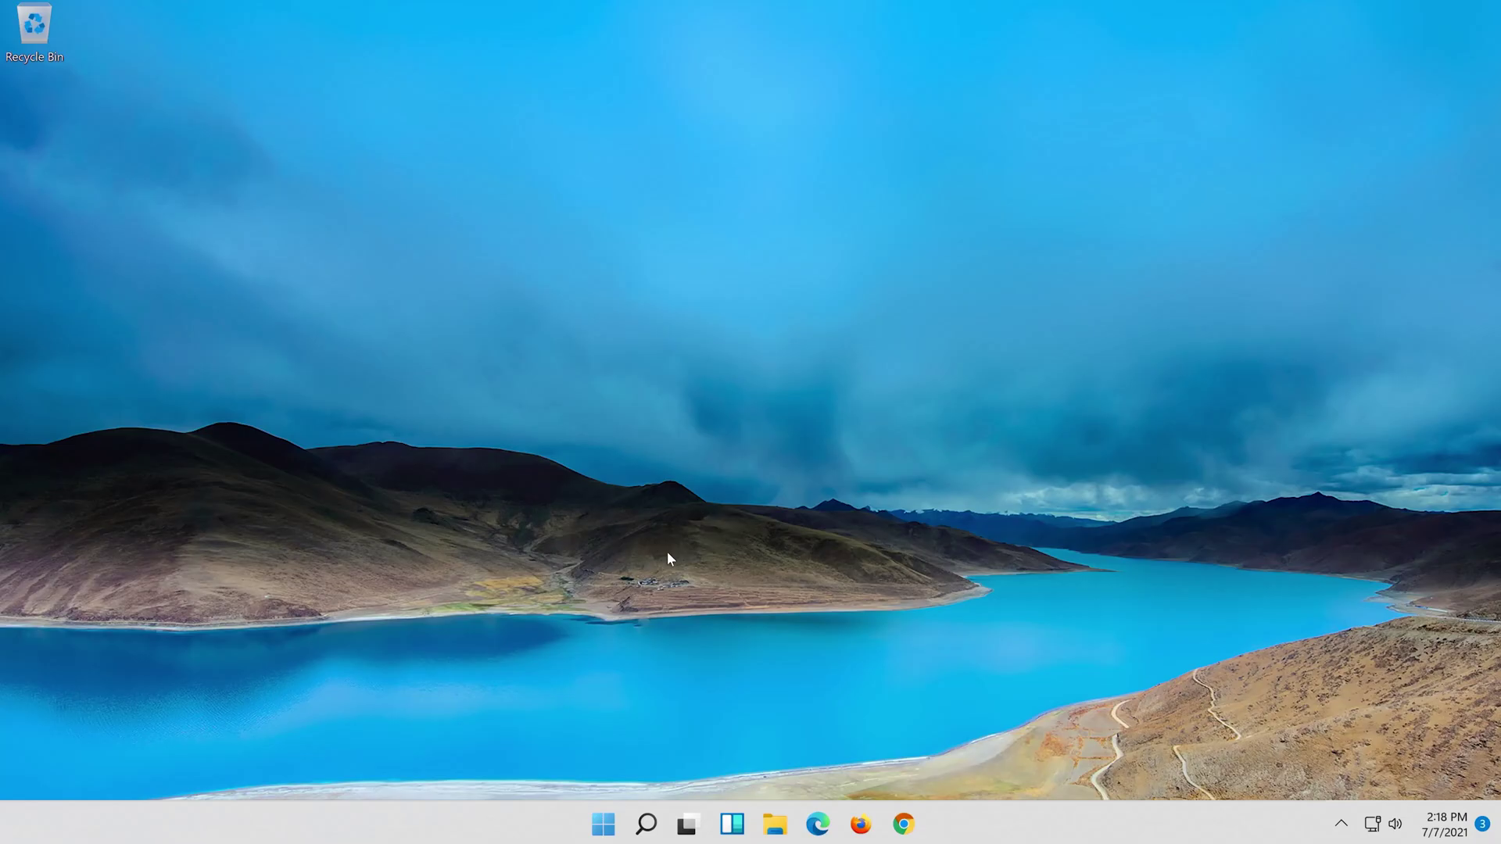
Step: Run 'netsh int ip reset c:\resetlog.txt' and then 'netsh winsock reset'
text(n)
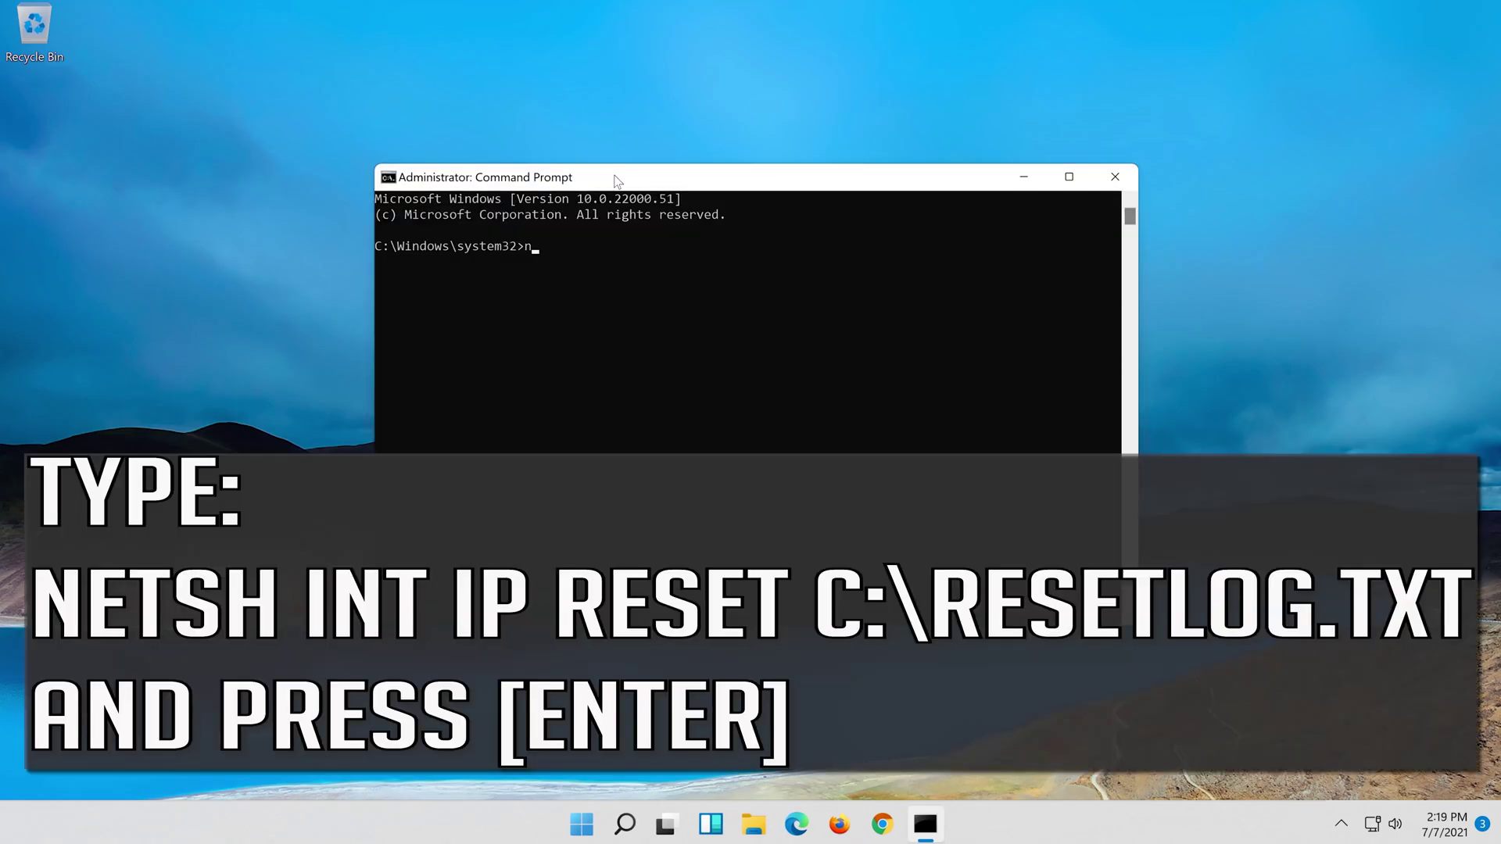
text(etsh int ip reset c:\resetlog.txt)
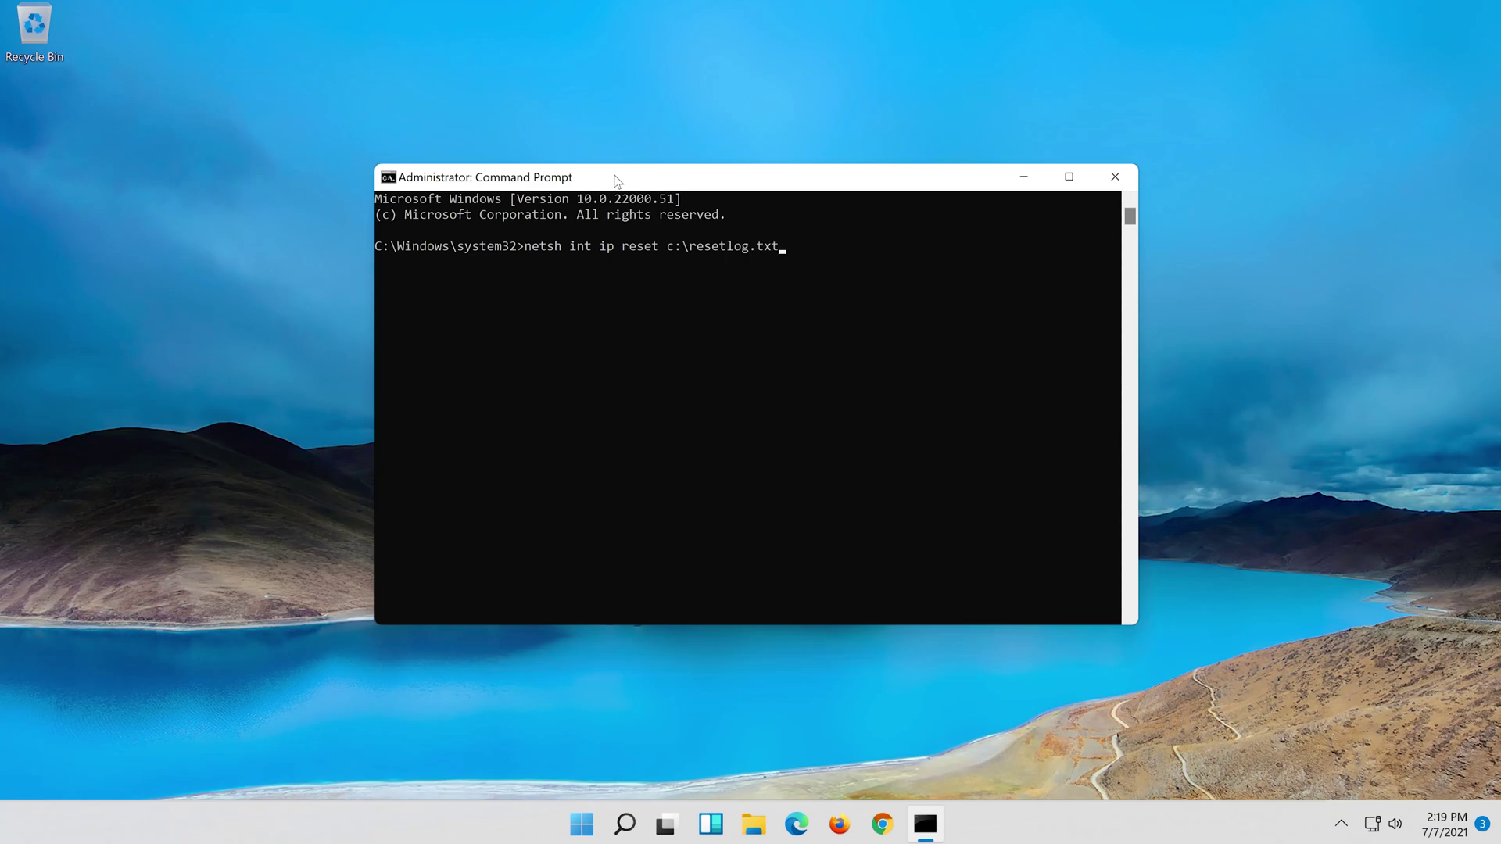
key(Return)
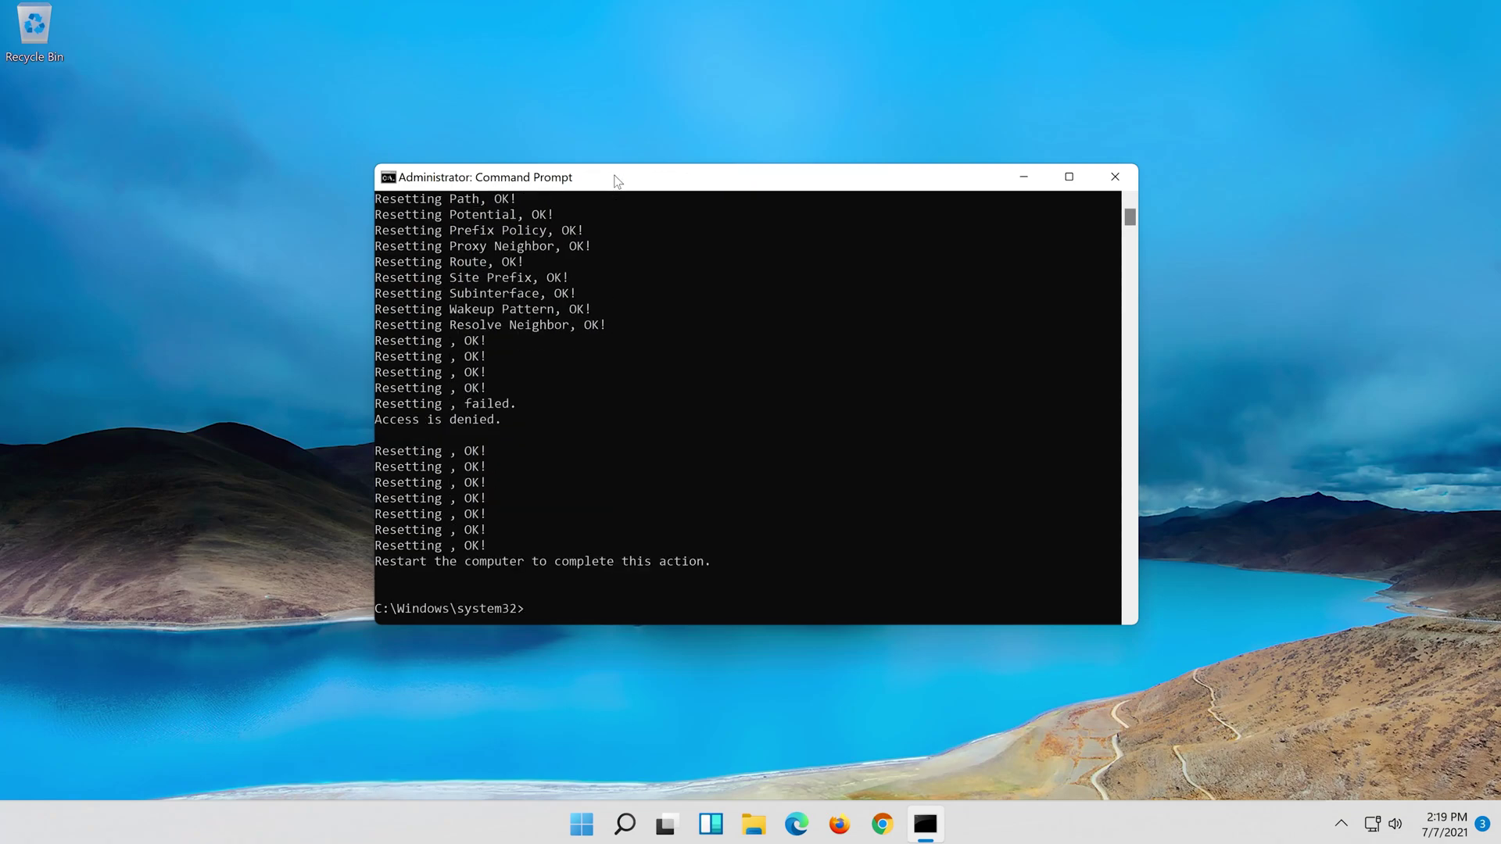
text(net)
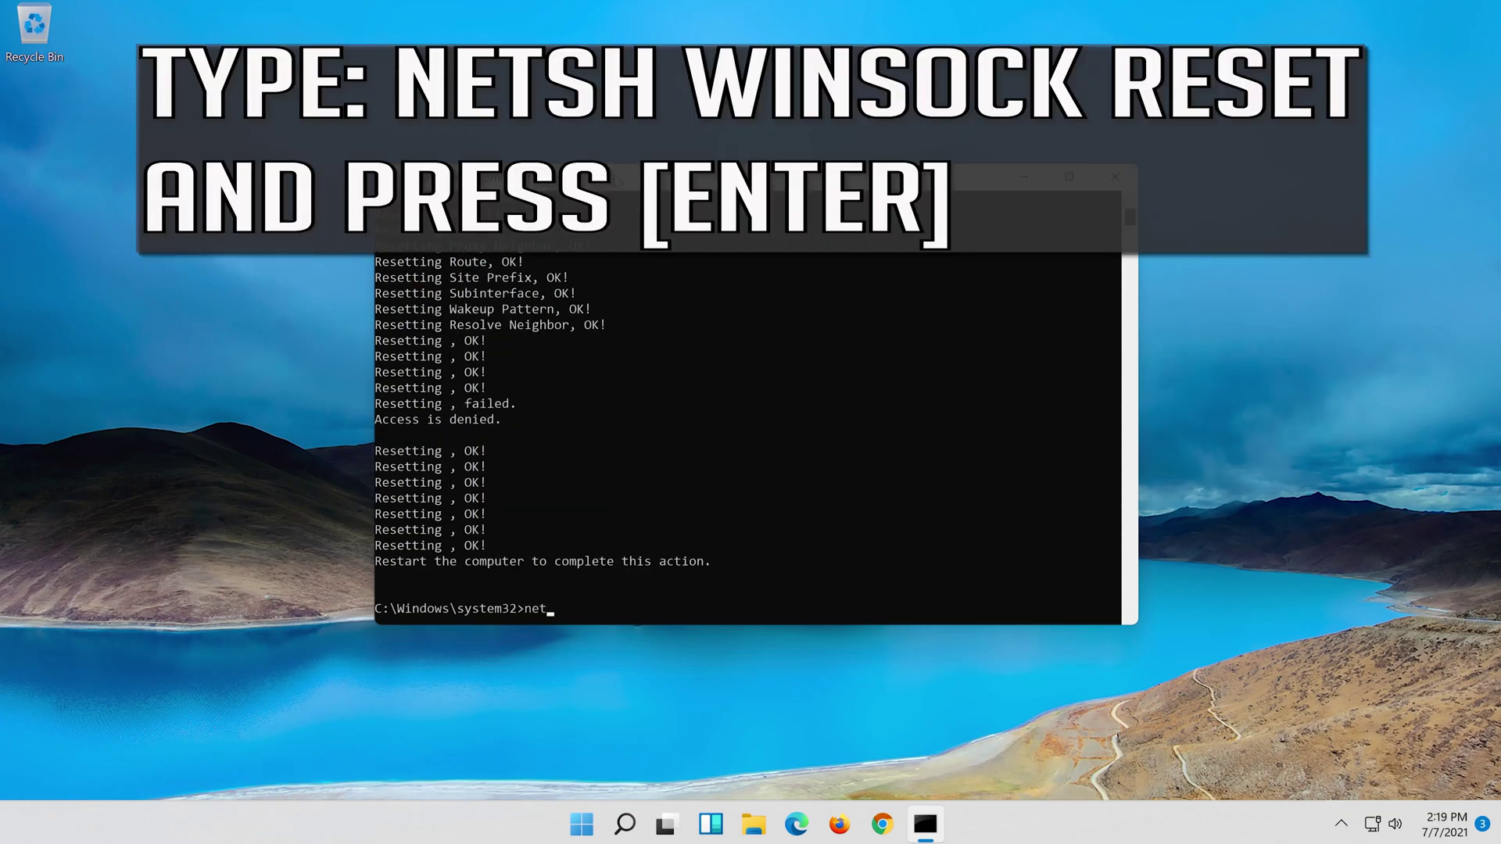
text(sh winsock reset)
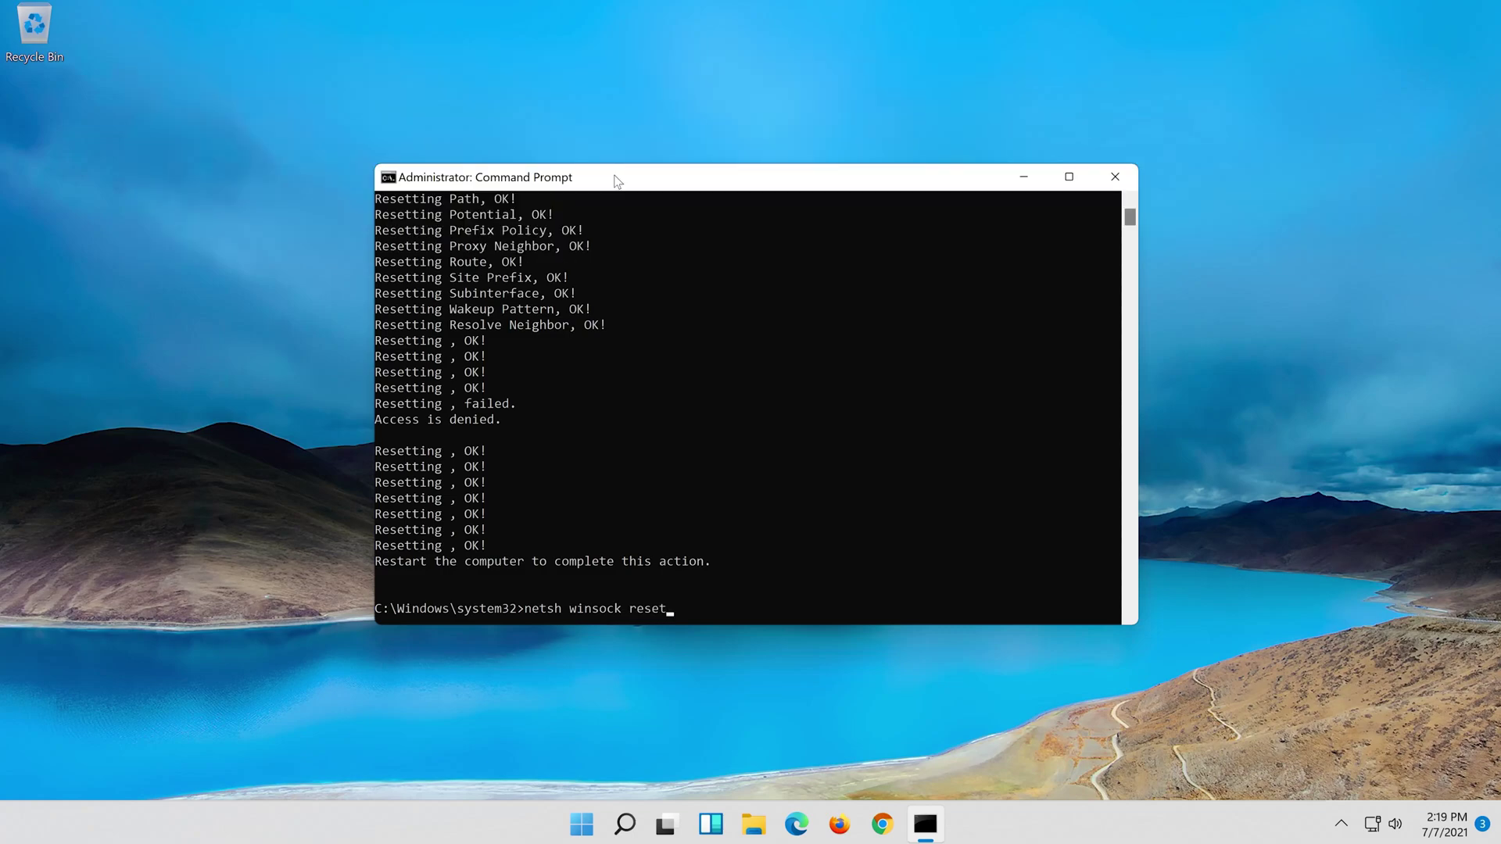
key(Return)
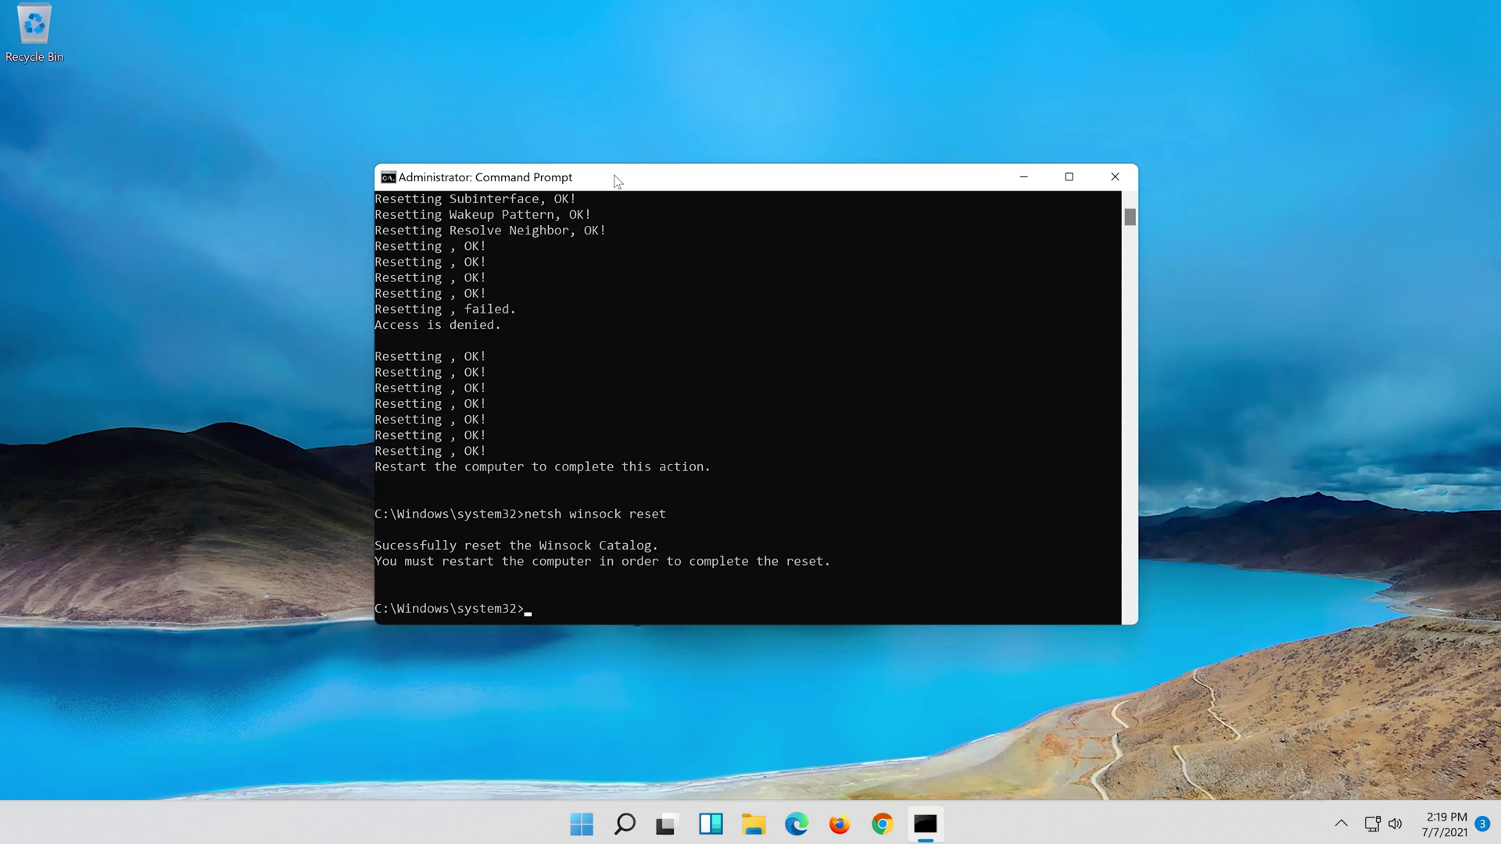
Step: Flush the DNS cache with 'ipconfig /flushdns', then exit Command Prompt
text(ipconfig /flu)
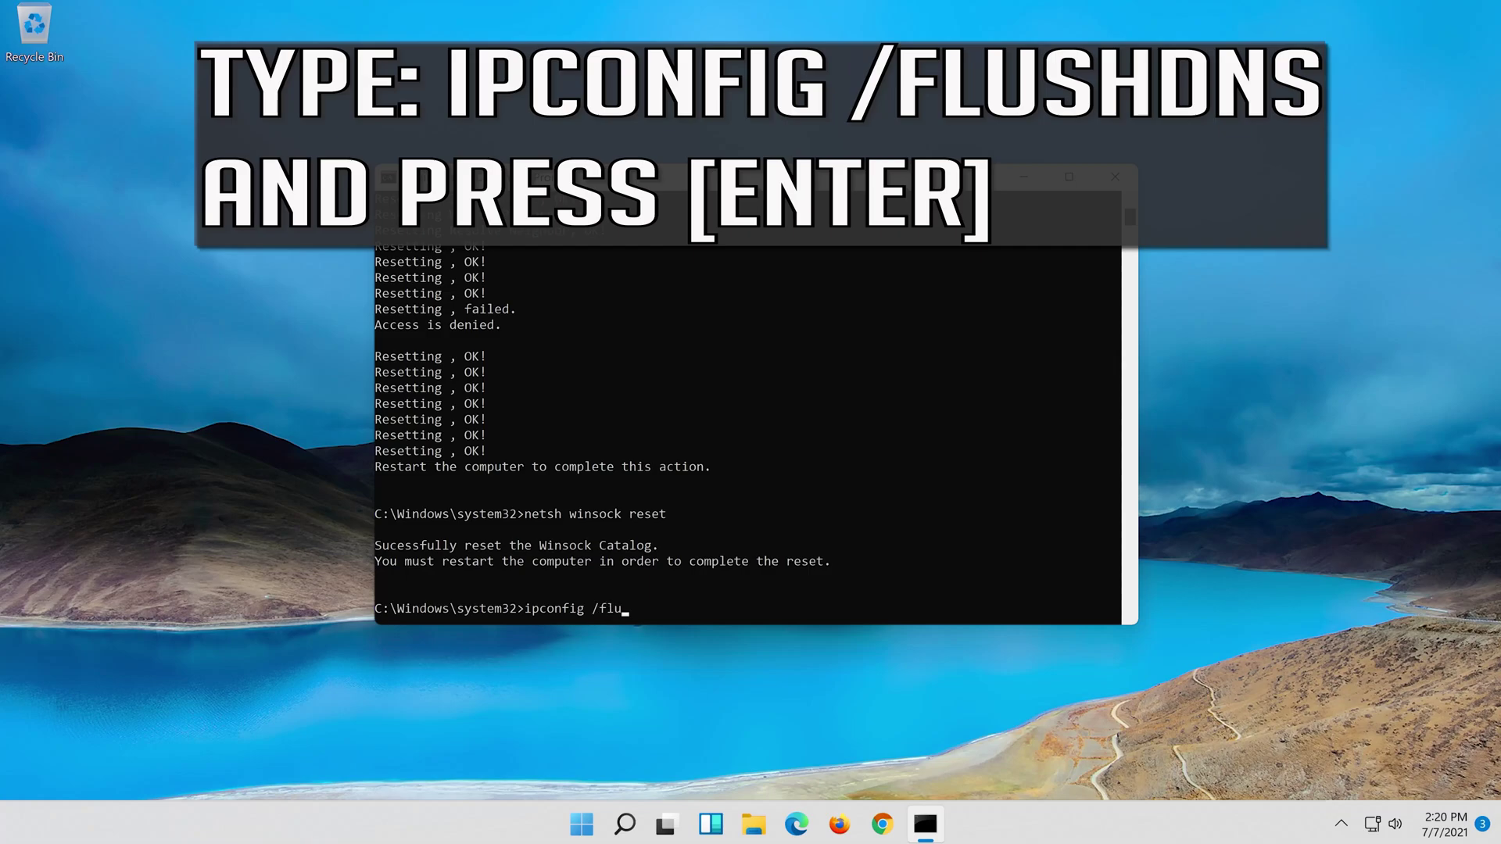
text(shdns)
key(Return)
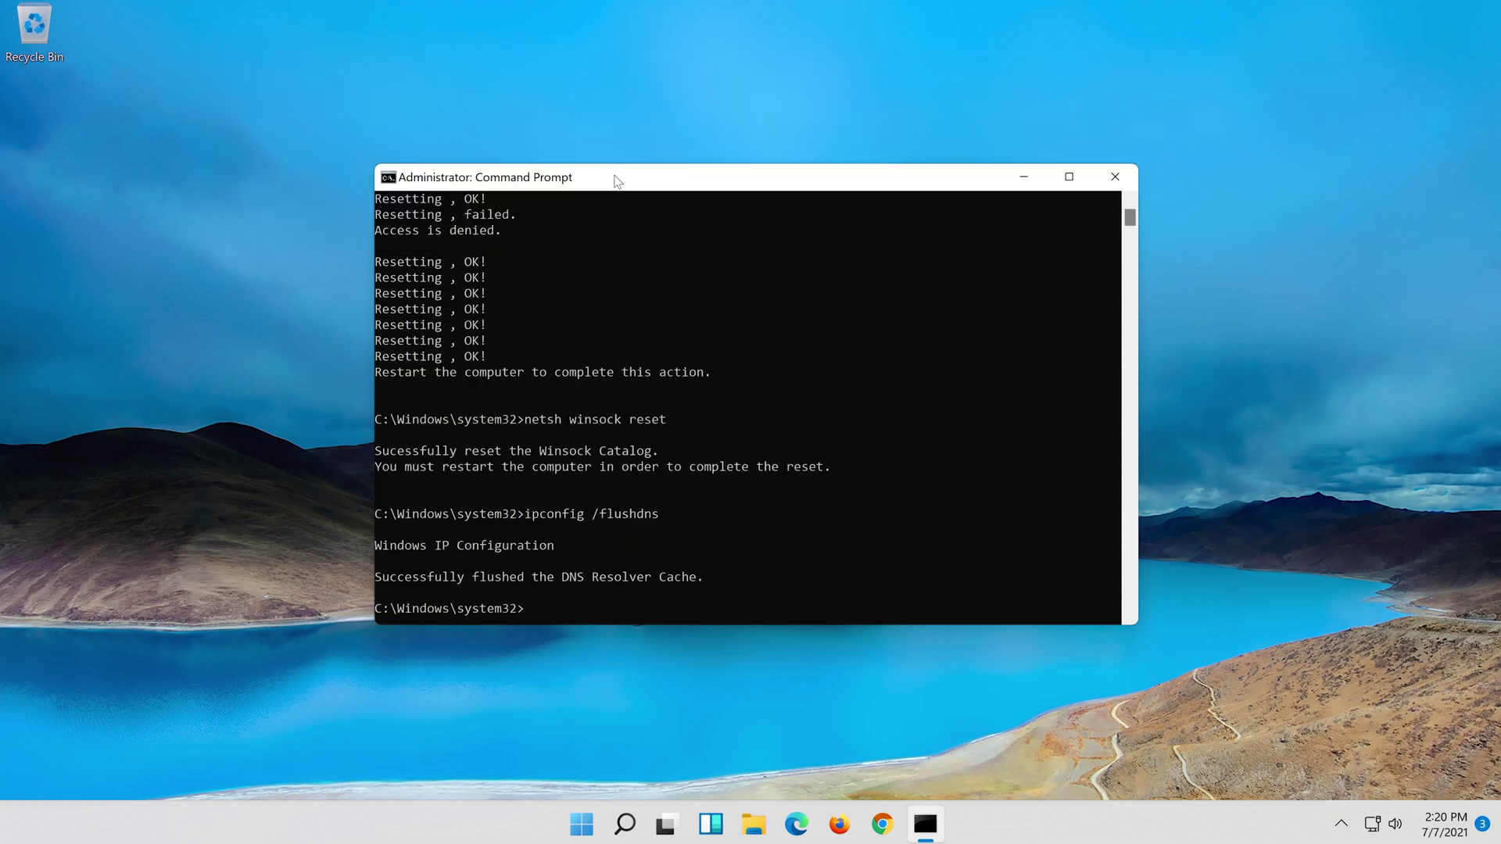
text(ex)
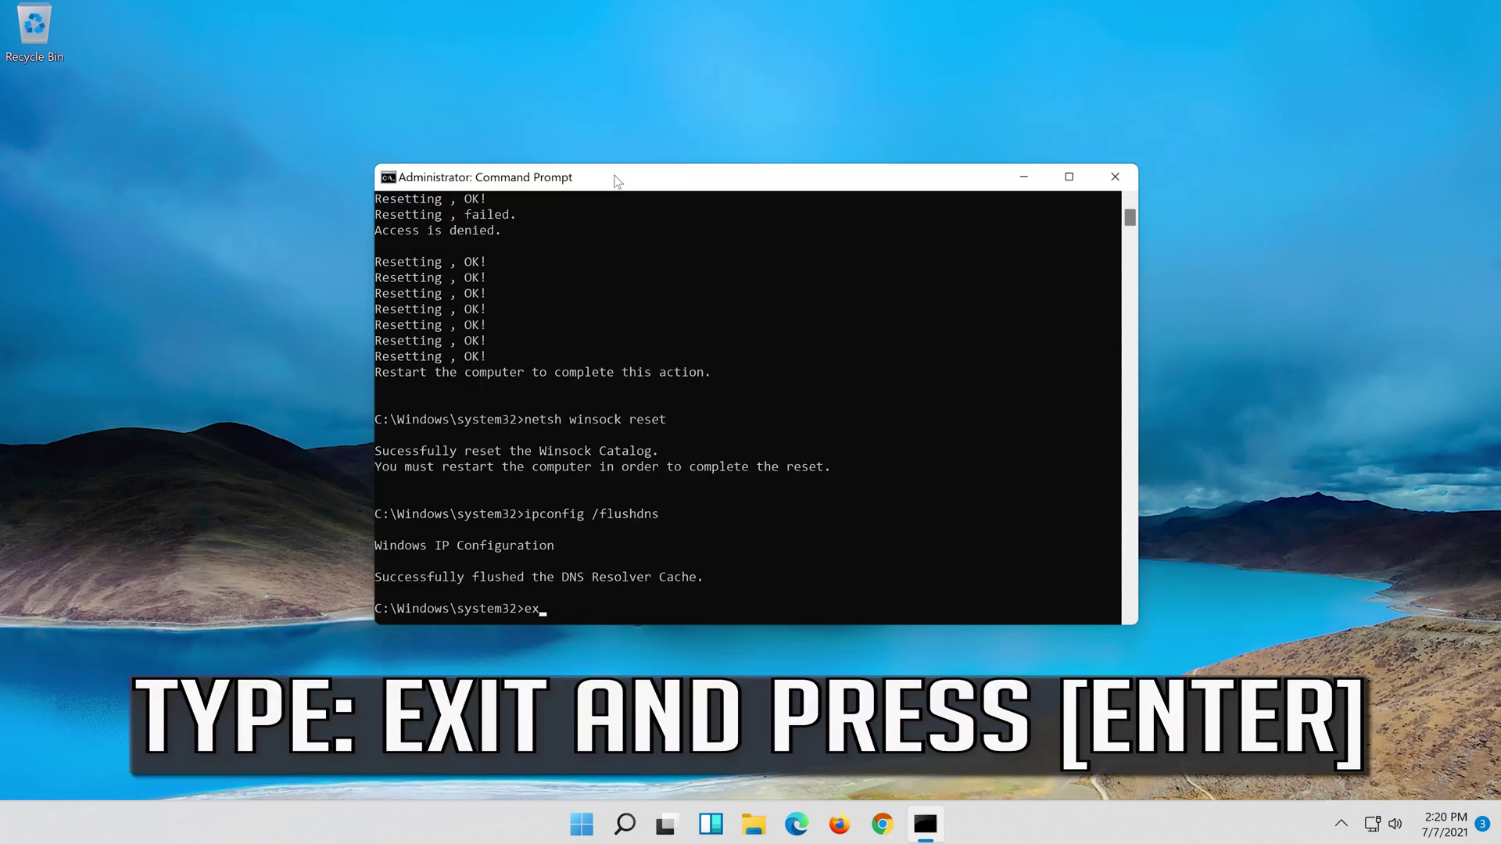
text(it)
key(Return)
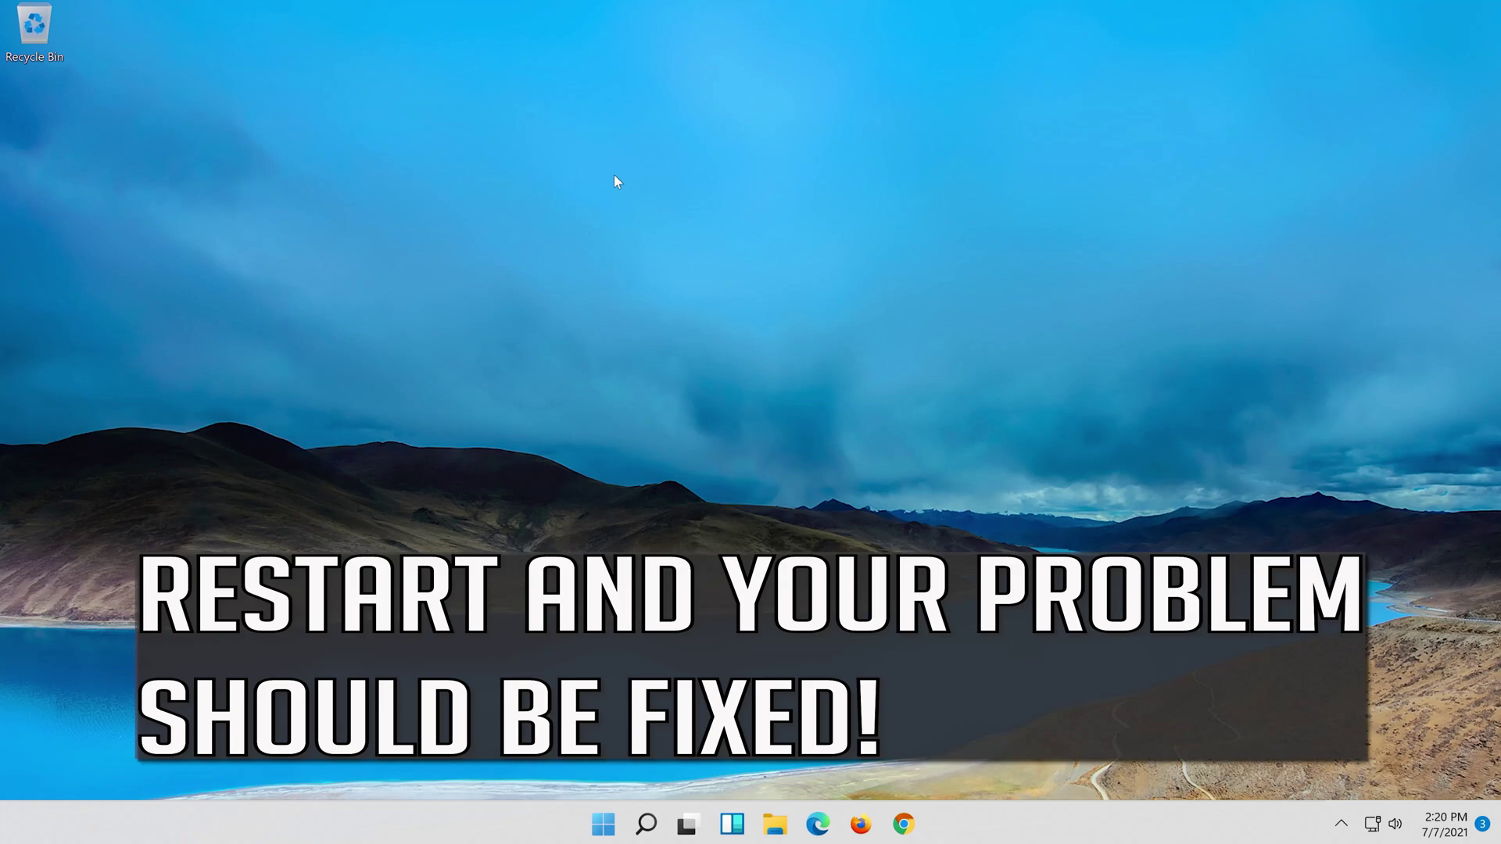
Step: Restart the PC to apply the resets, then open Windows search
click(613, 834)
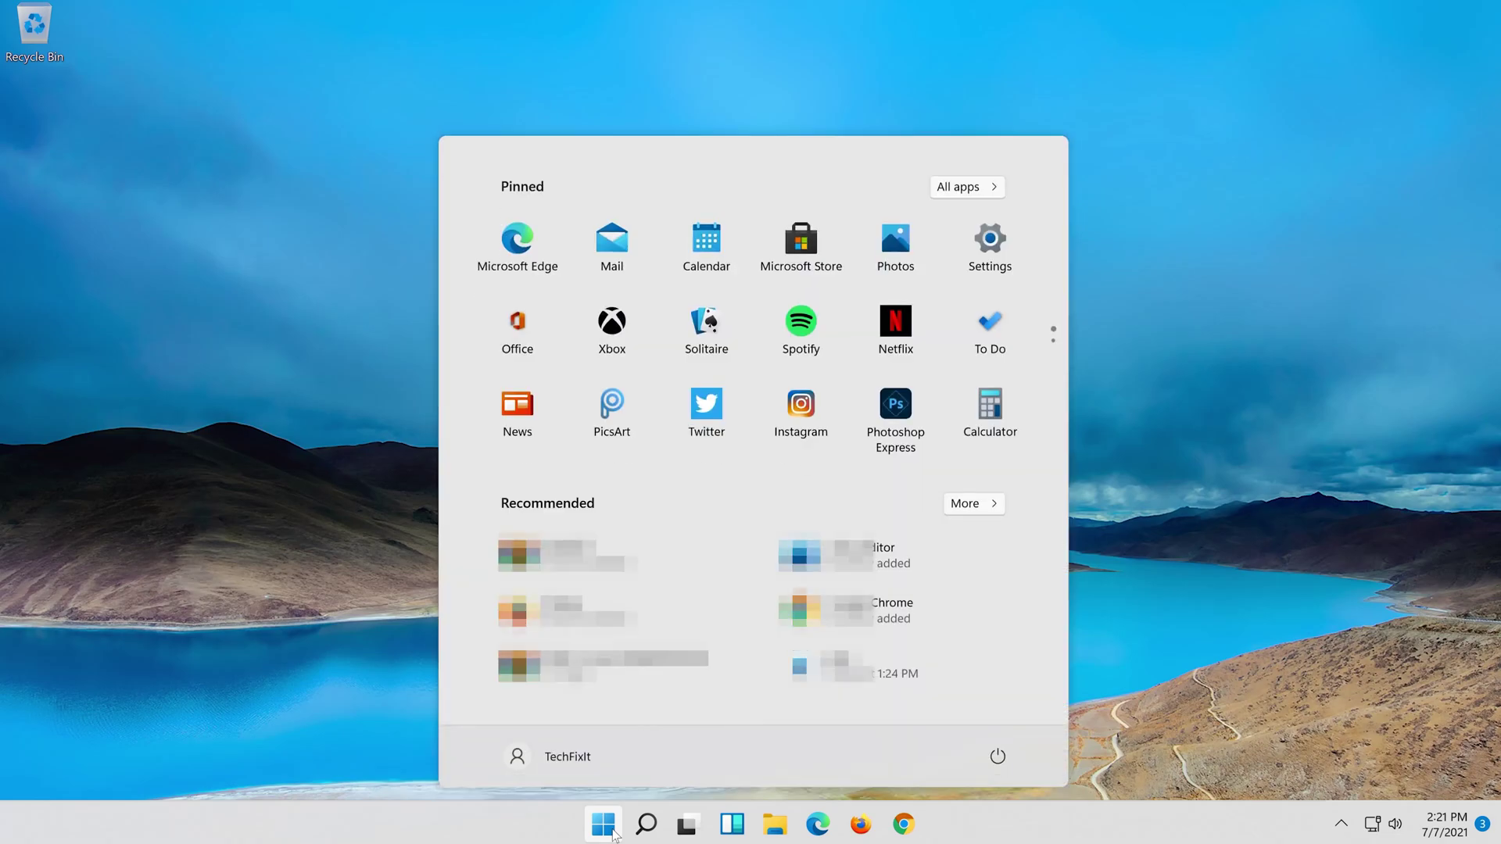
click(998, 756)
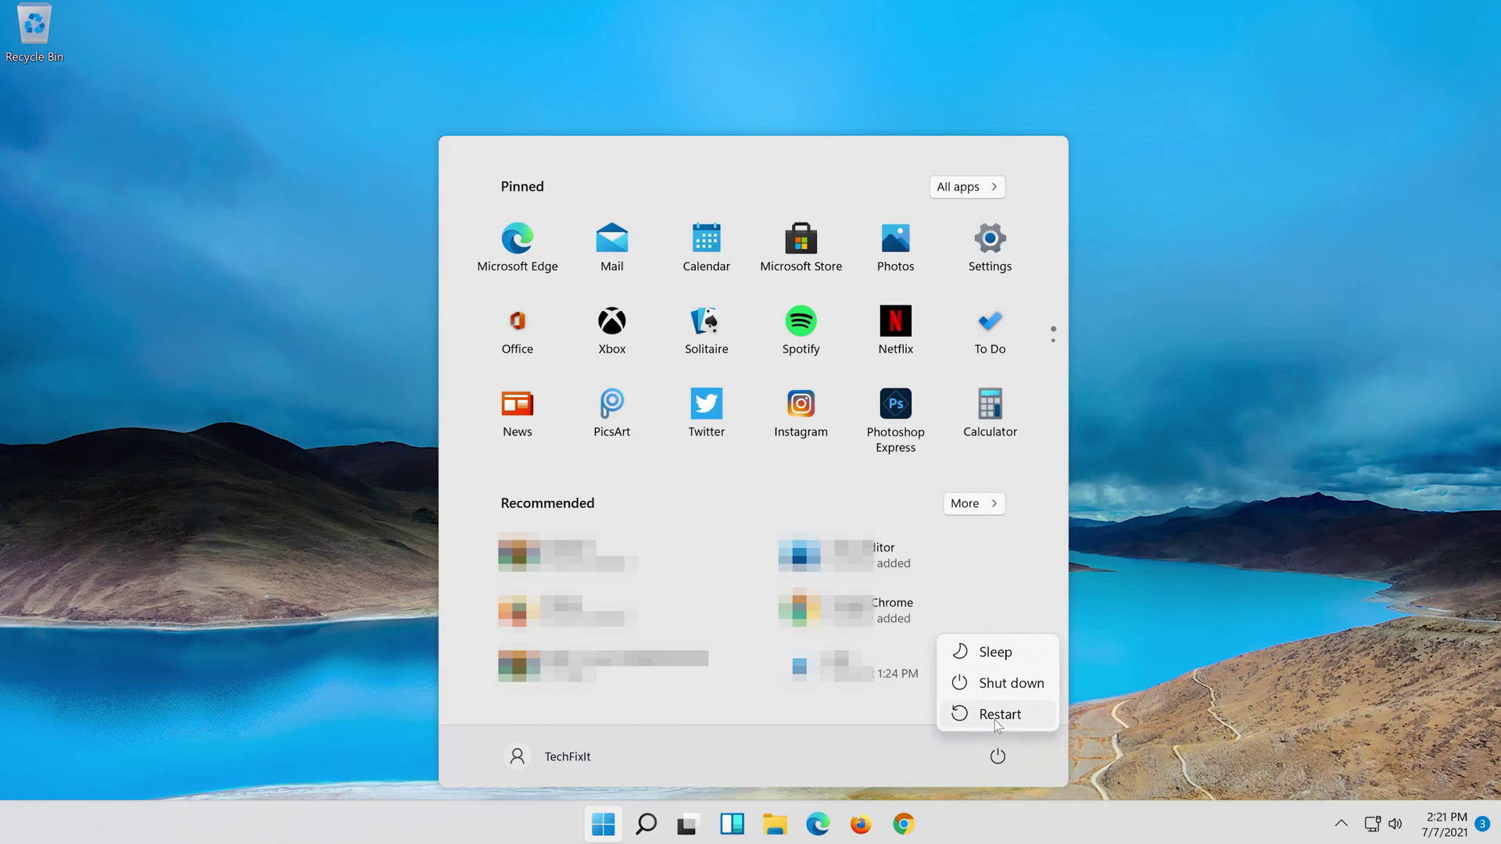
click(998, 715)
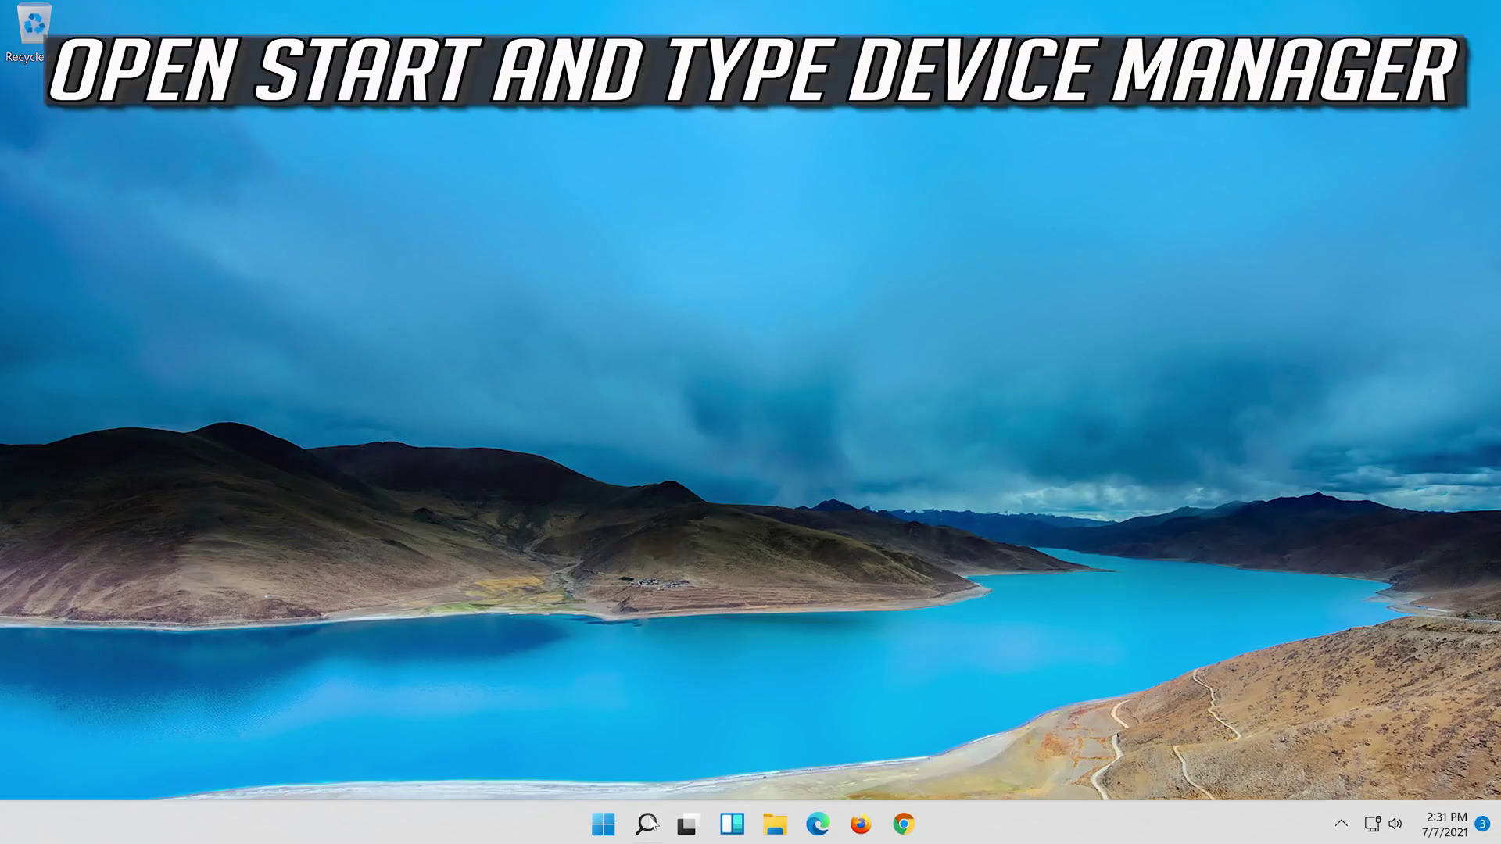
click(649, 825)
Step: Open Device Manager and show Properties for the Intel(R) 82574L Gigabit Network Connection adapter
text(de)
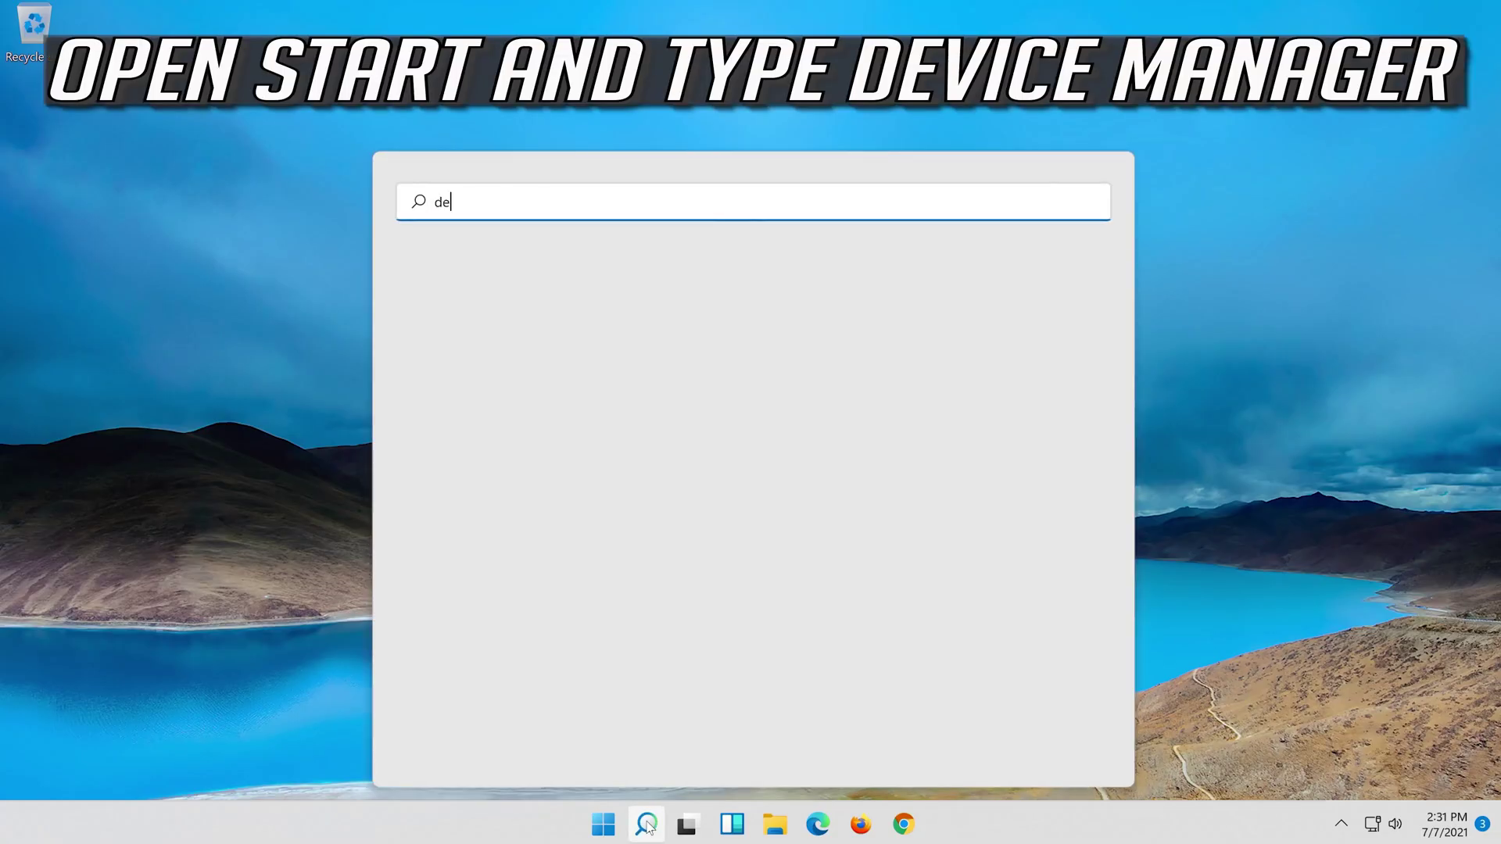
text(iice manager)
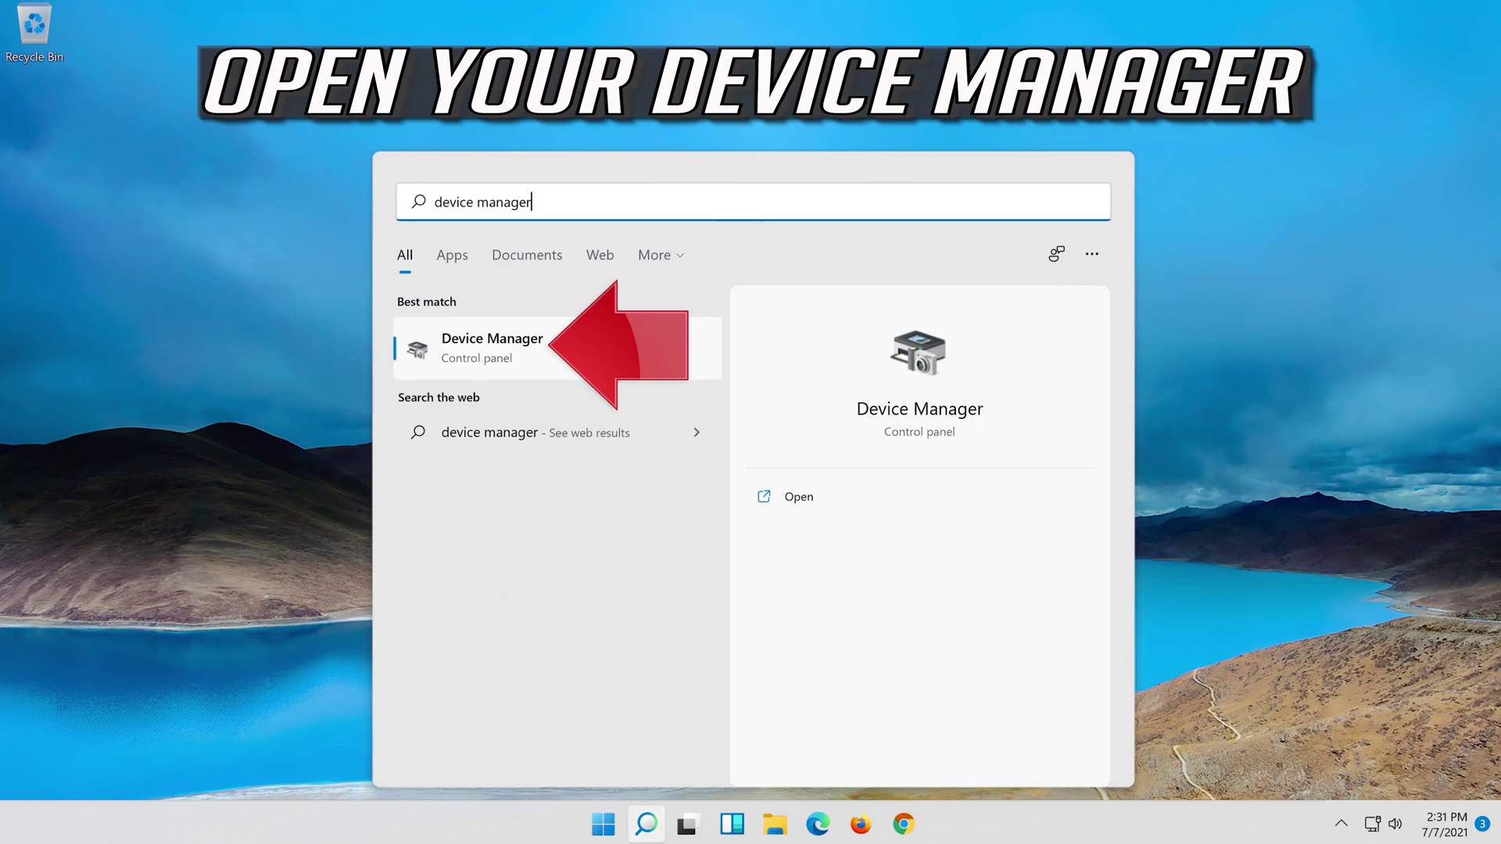
click(530, 347)
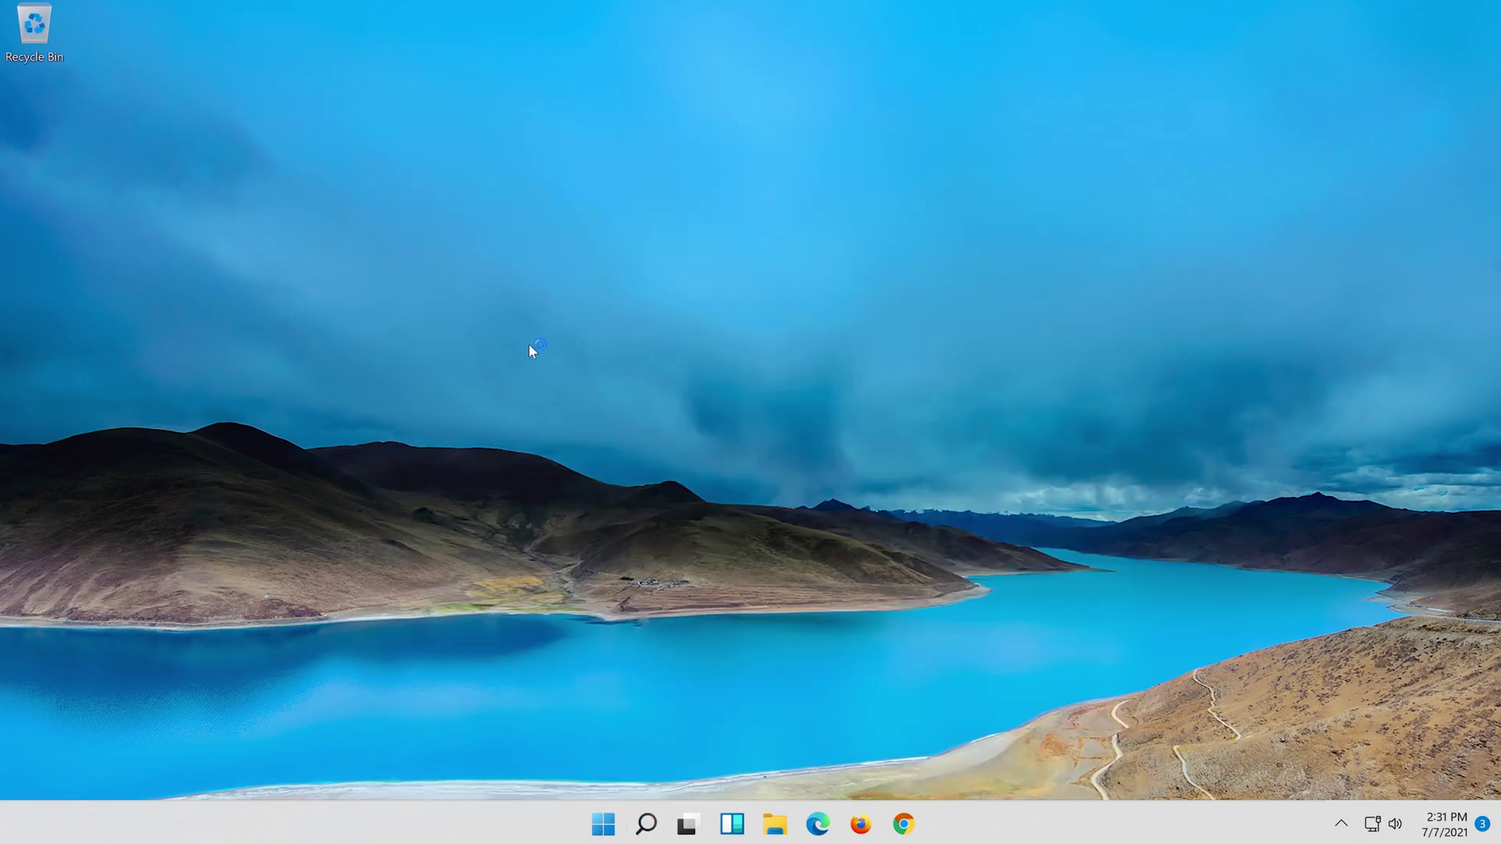
click(493, 507)
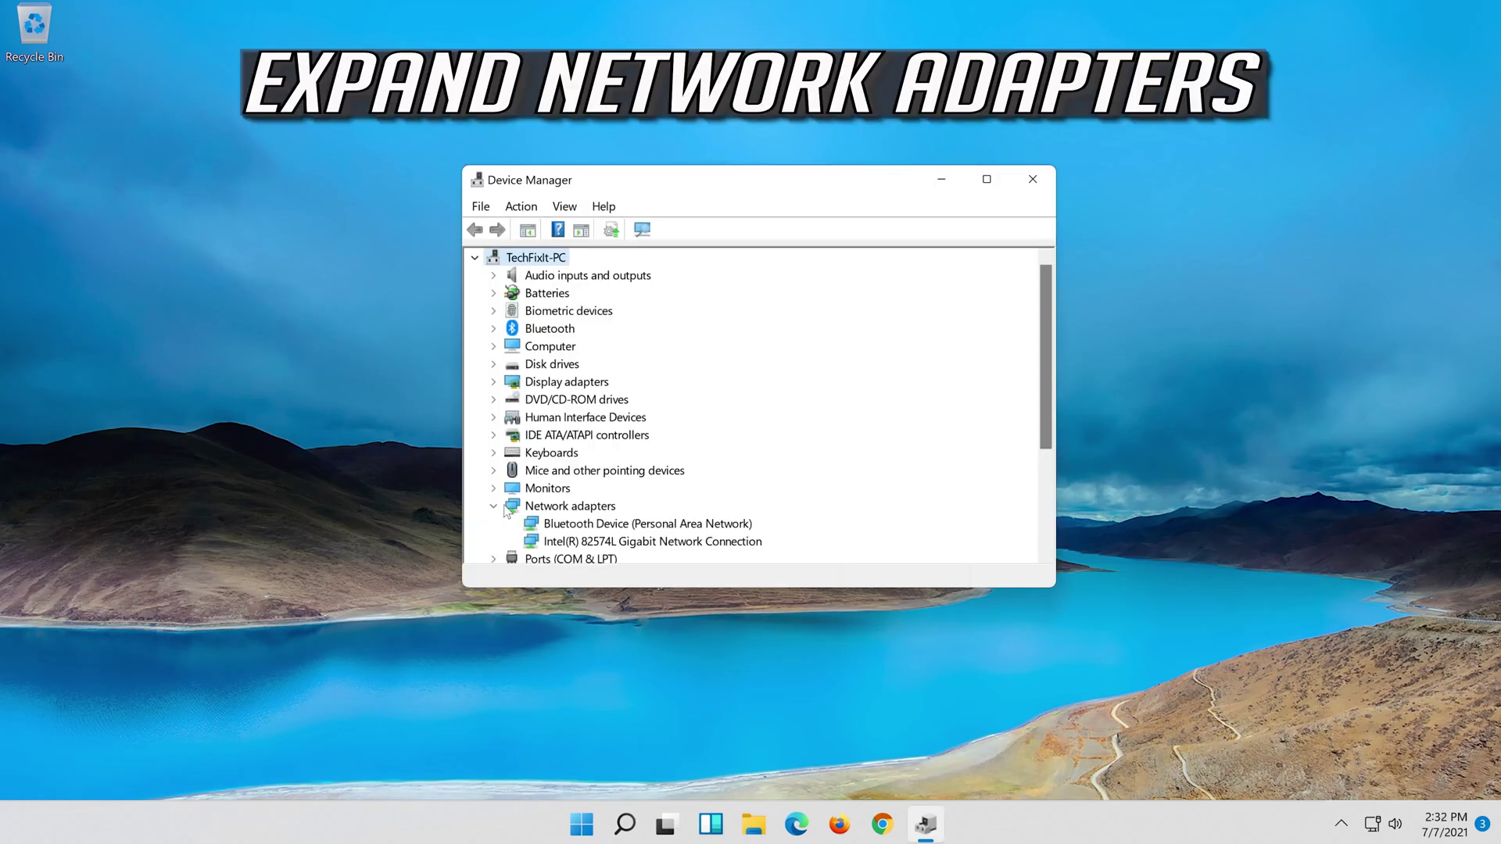
click(639, 538)
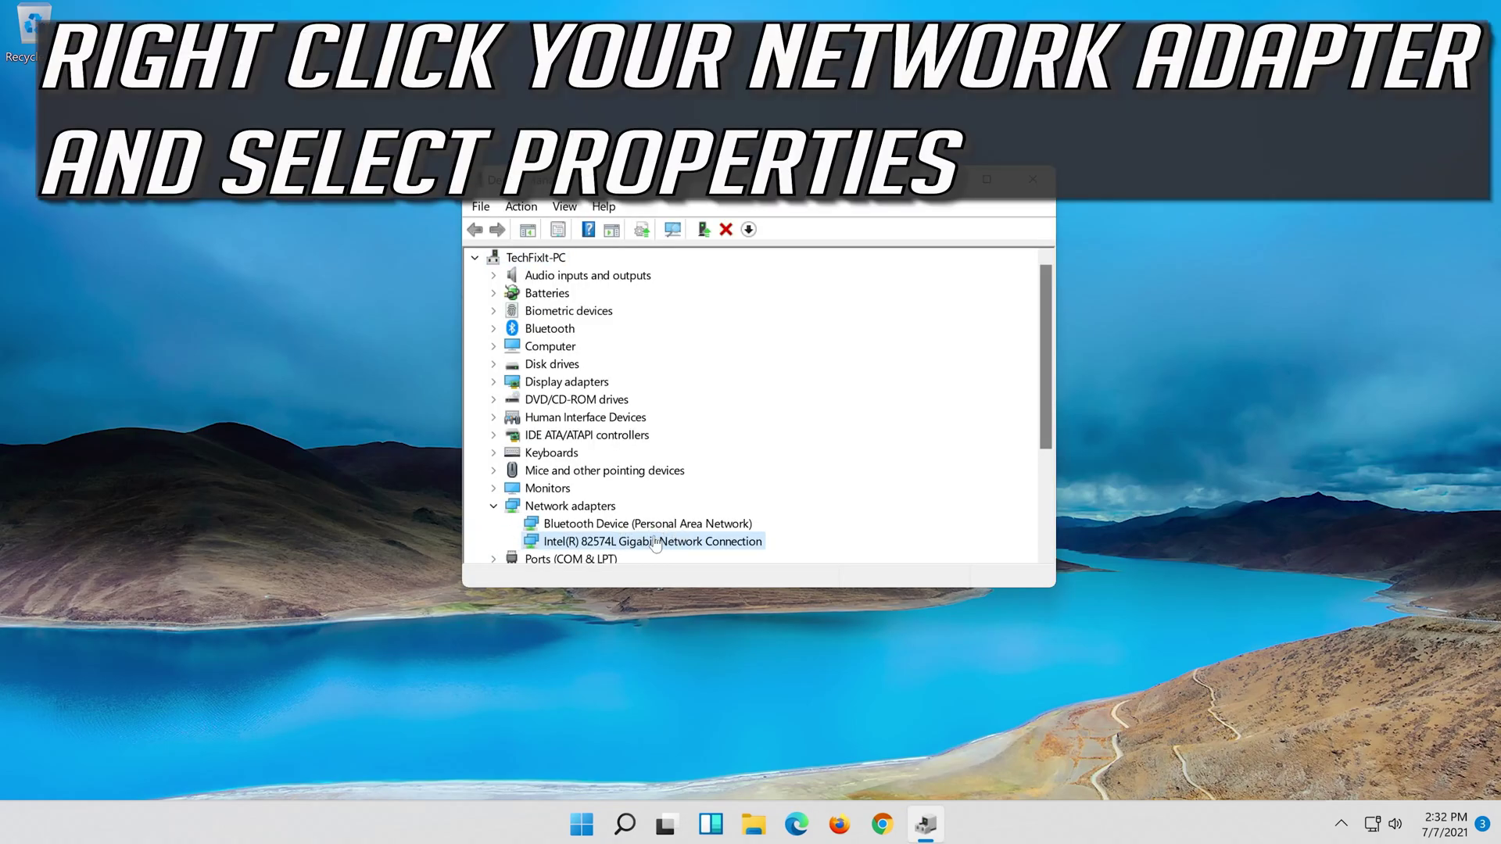
right_click(661, 542)
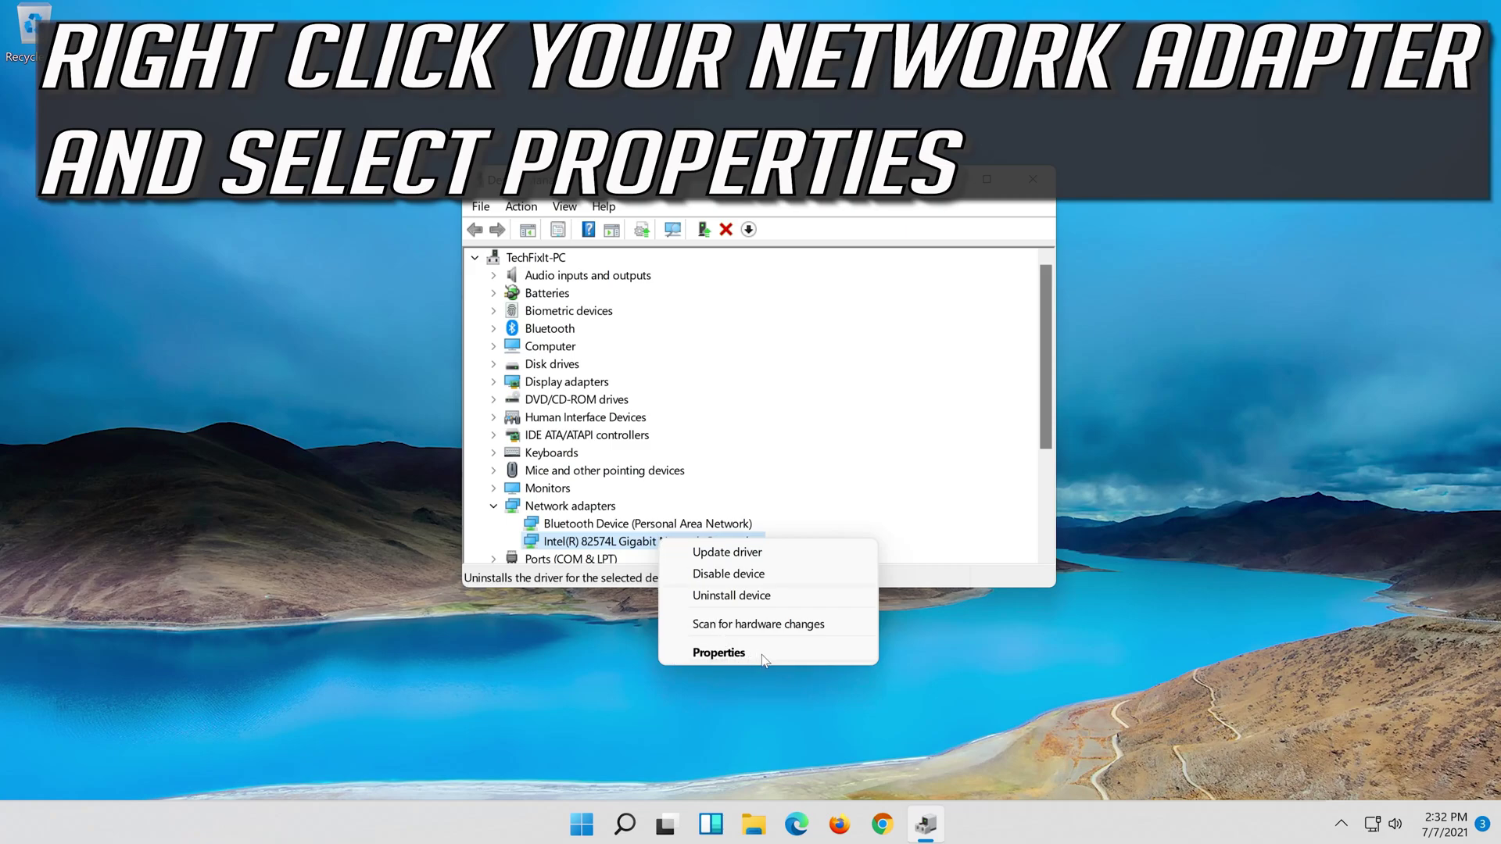
click(738, 659)
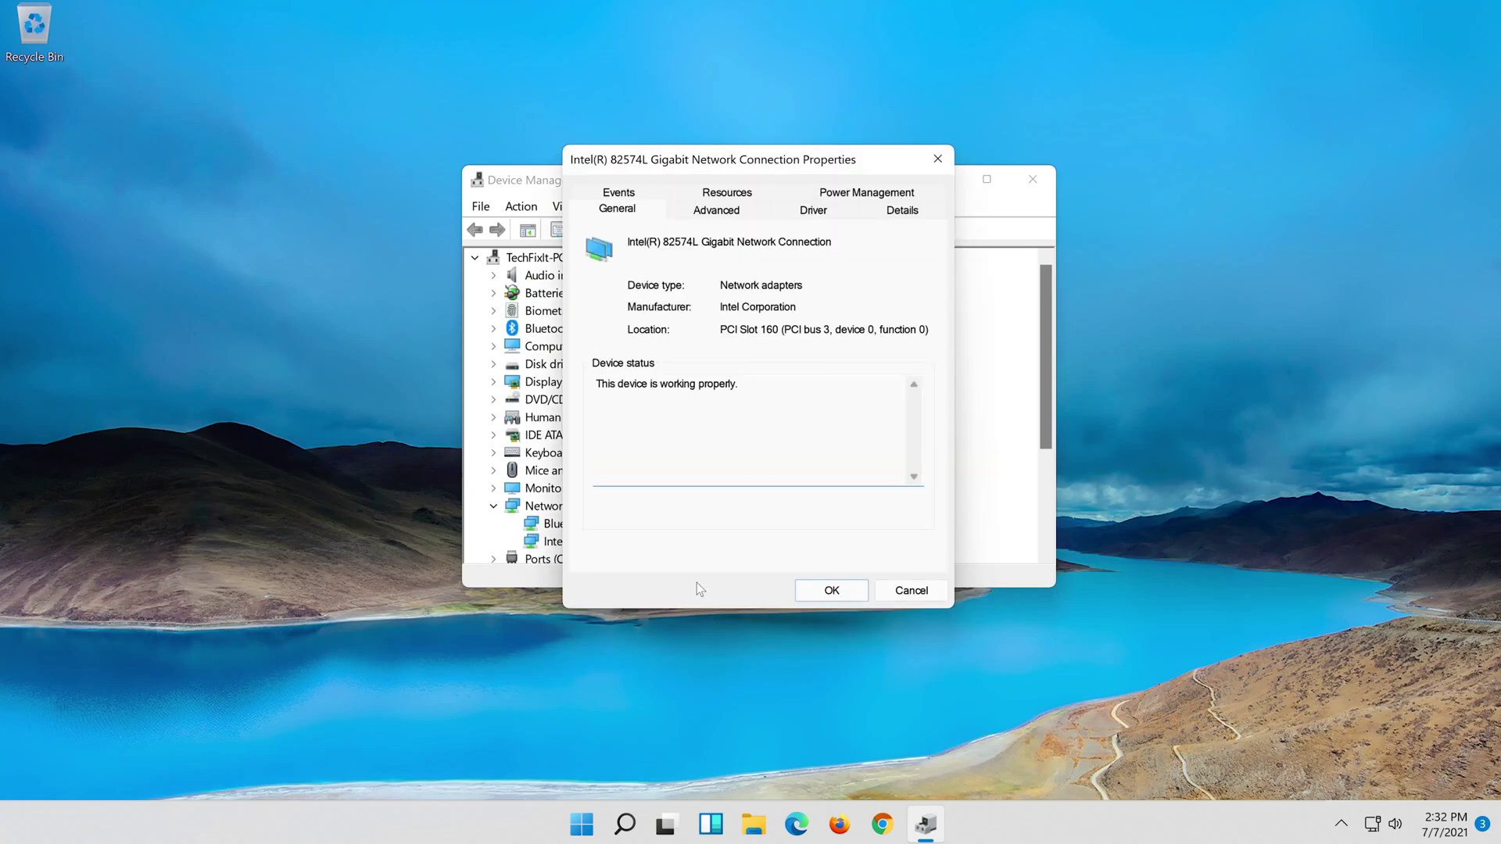
Step: Reinstall the Intel(R) 82574L Gigabit Network Connection driver from the compatible drivers list
click(805, 211)
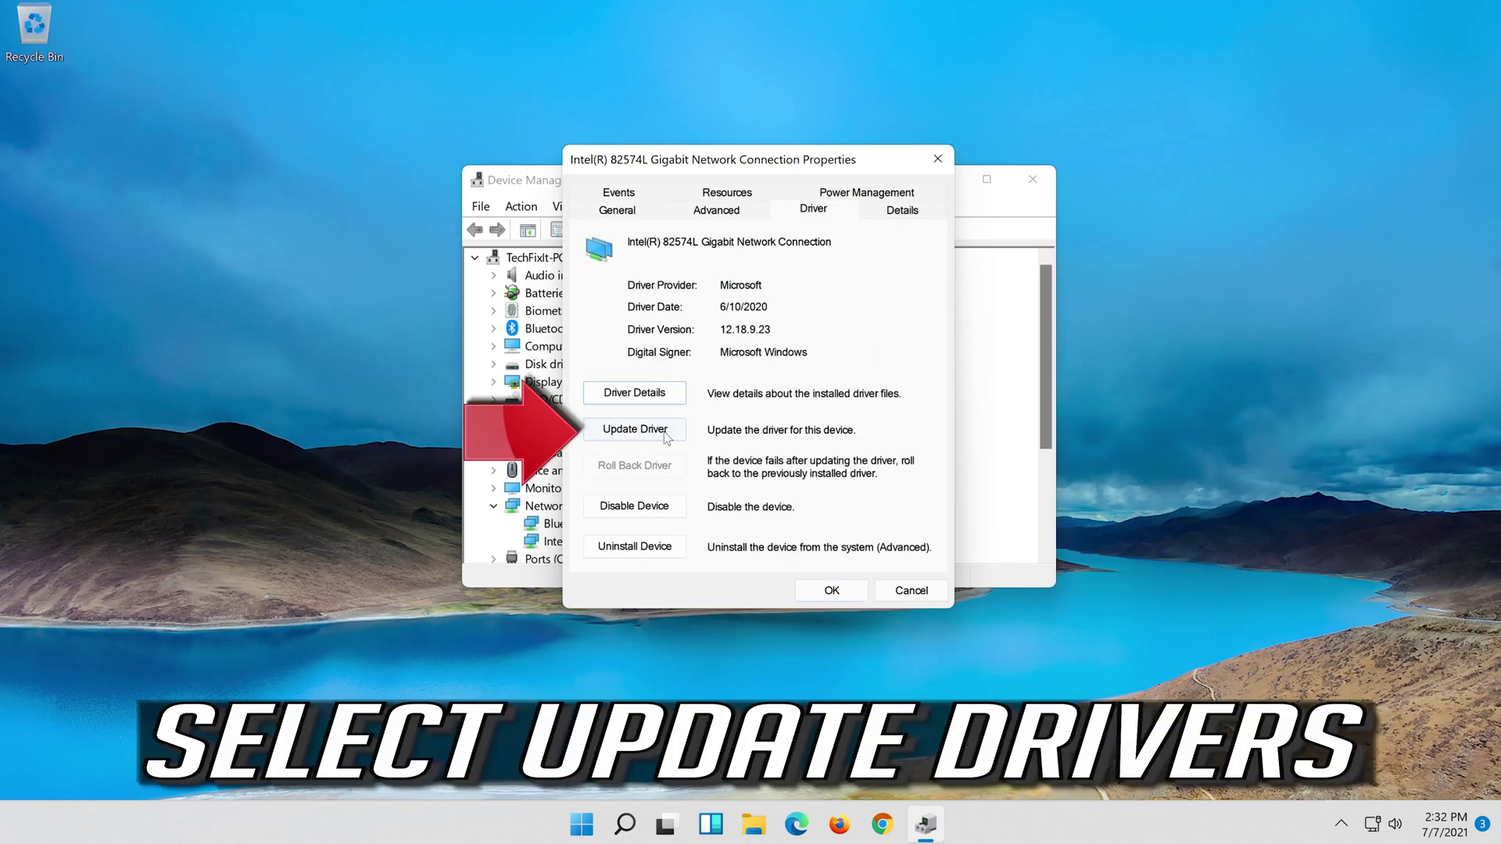
click(630, 435)
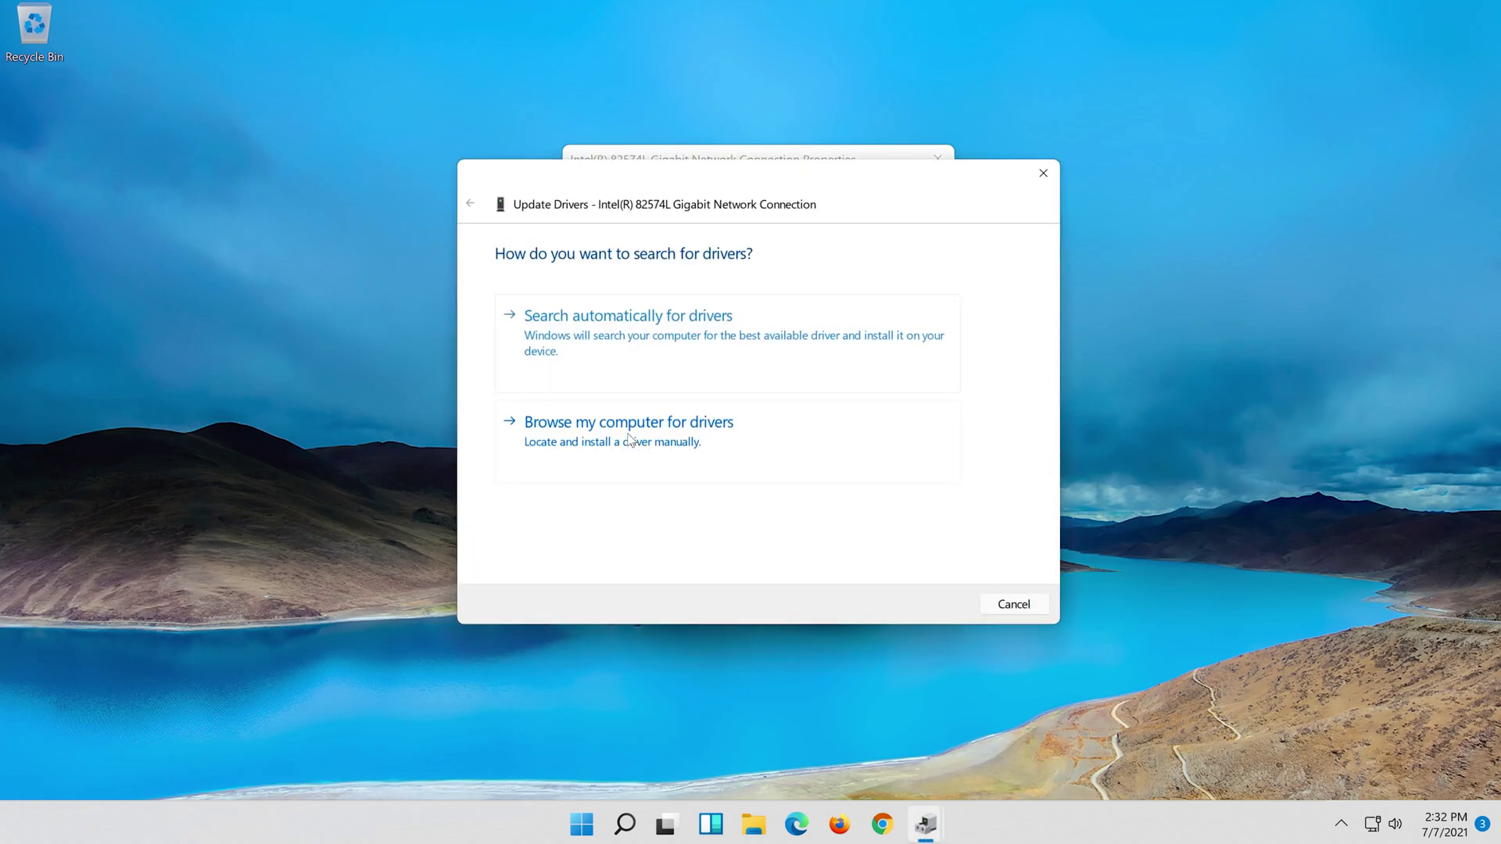
click(673, 460)
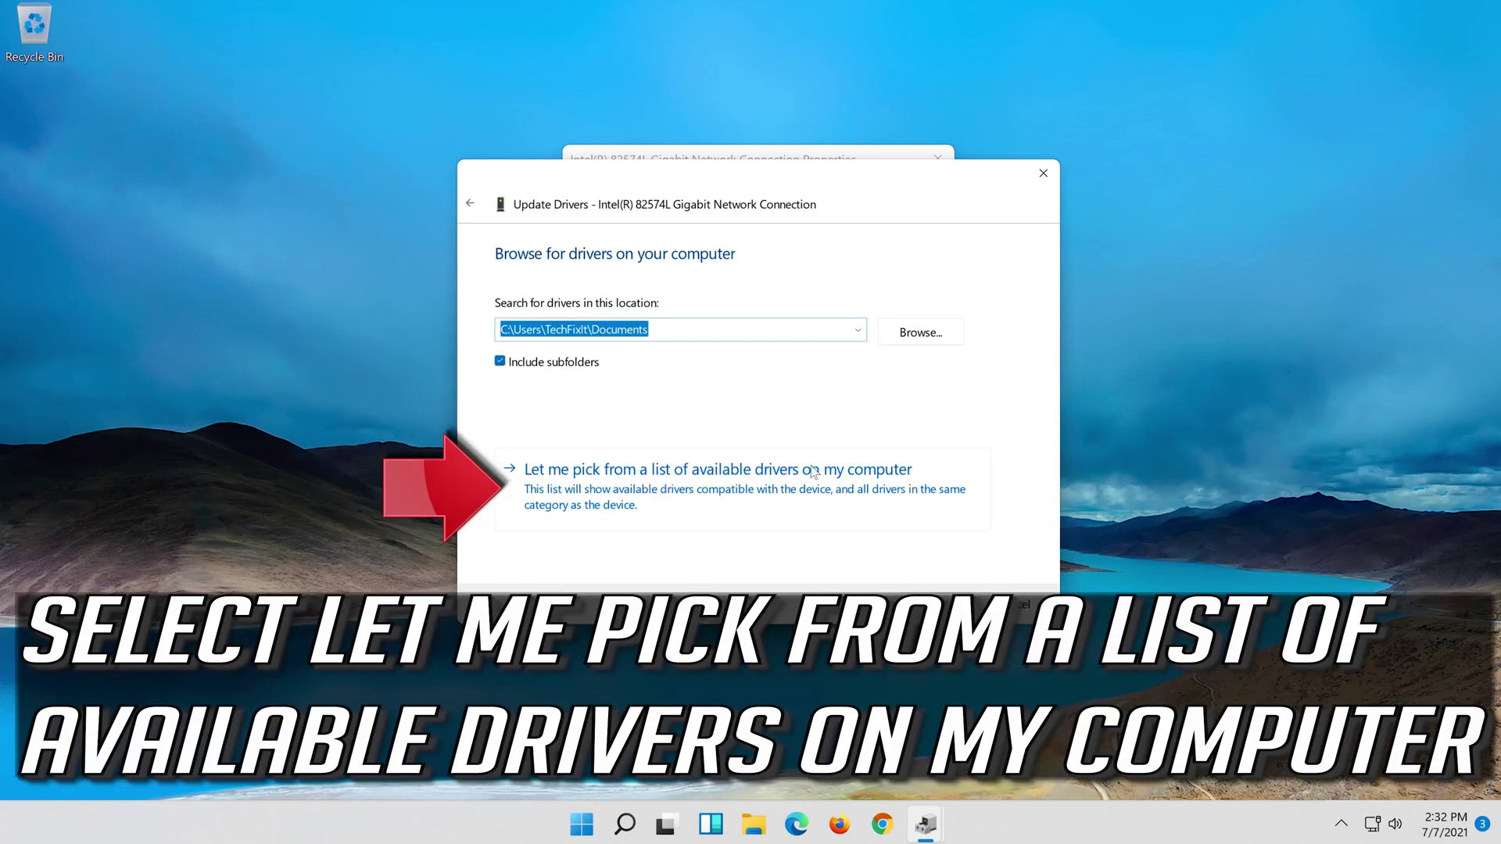
click(707, 496)
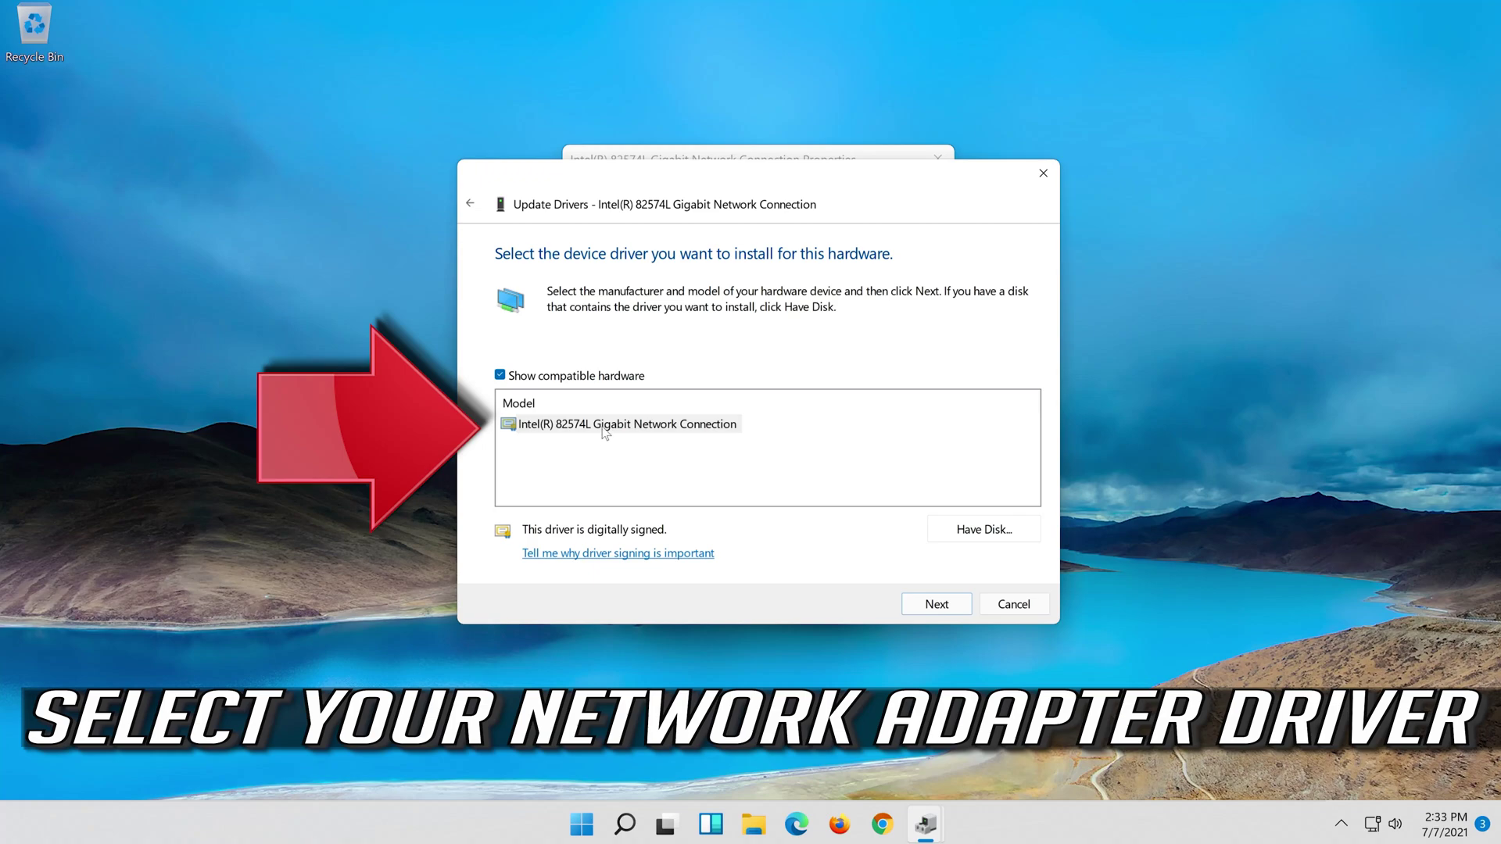
click(726, 430)
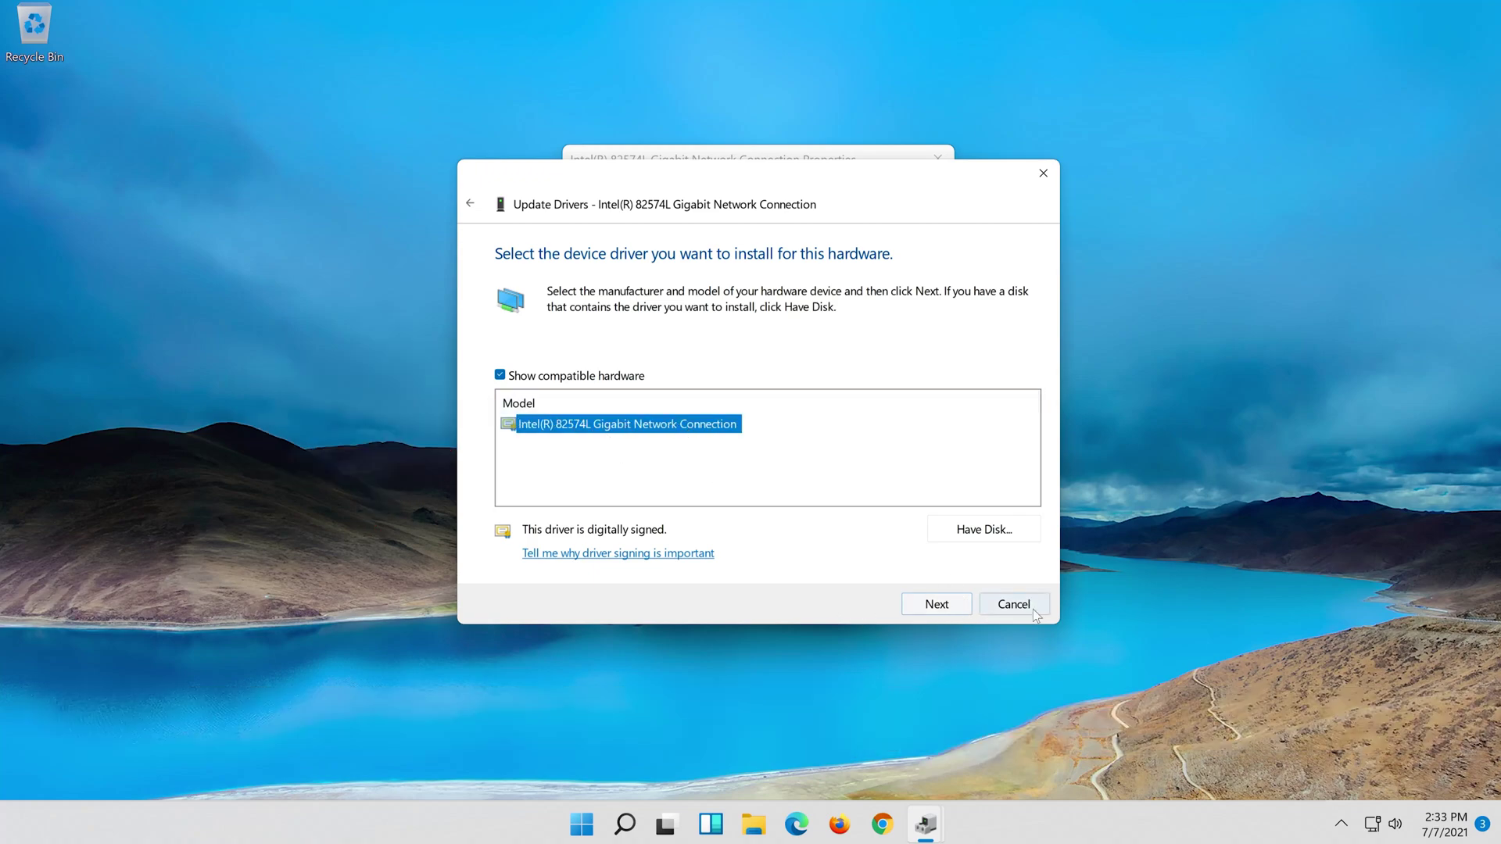
click(937, 606)
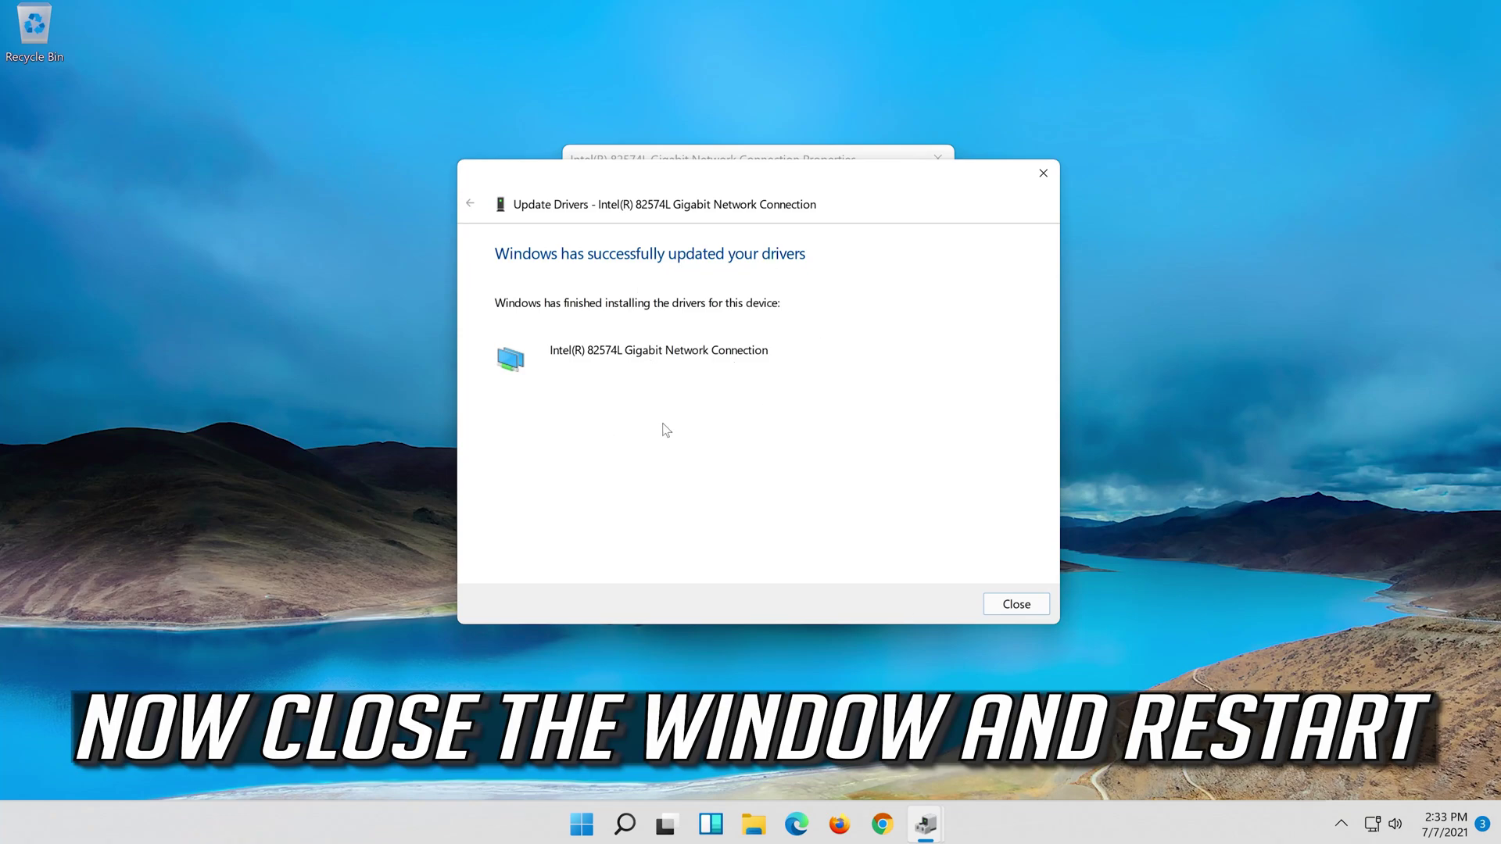
Step: Close the driver update confirmation, the adapter Properties dialog, and Device Manager
click(1021, 602)
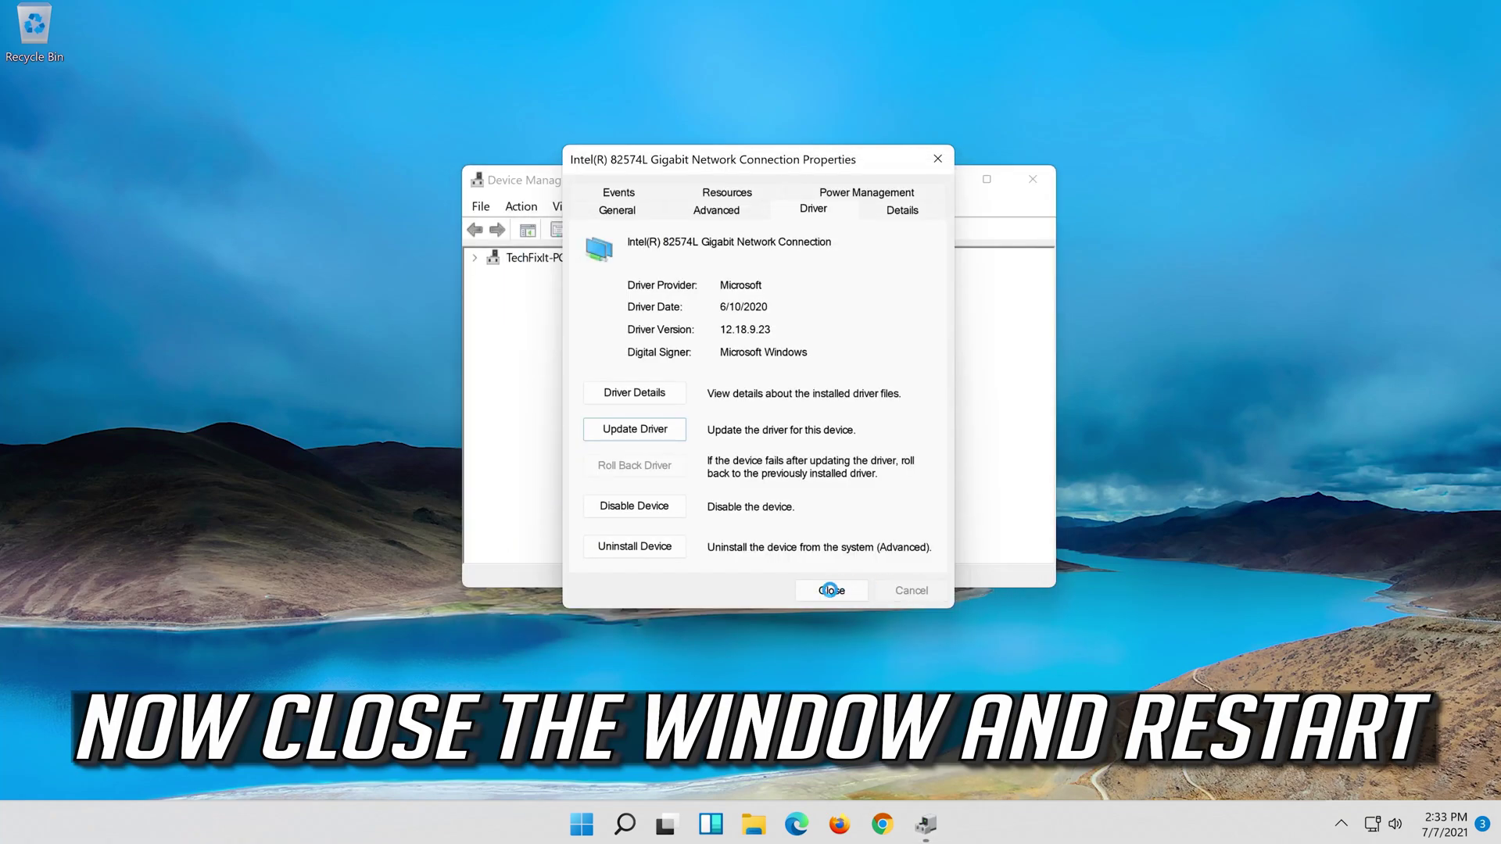
click(816, 587)
click(1035, 179)
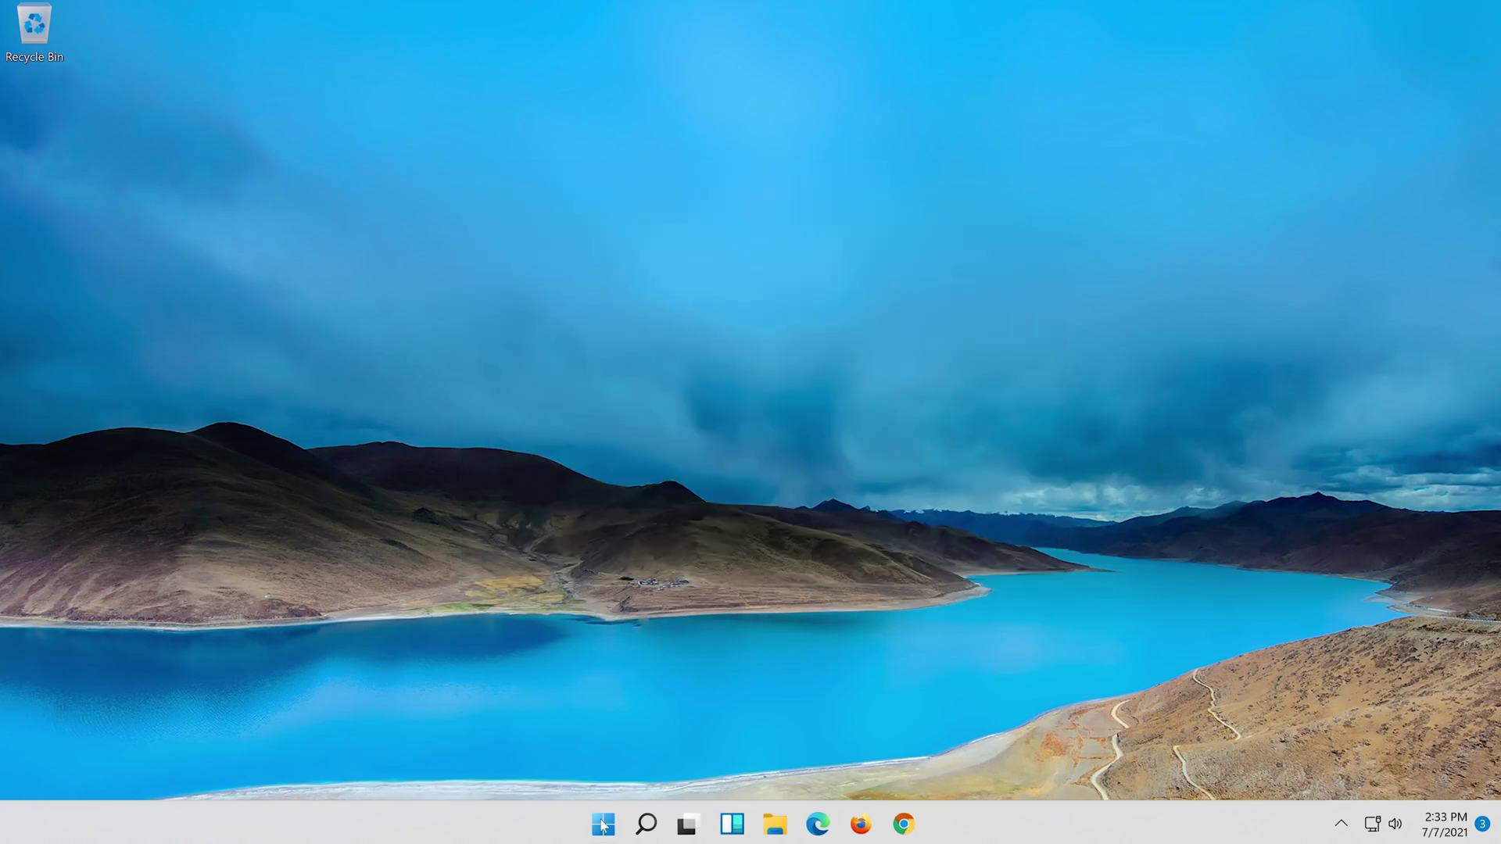
Step: Restart the PC from the Start menu power options
click(598, 809)
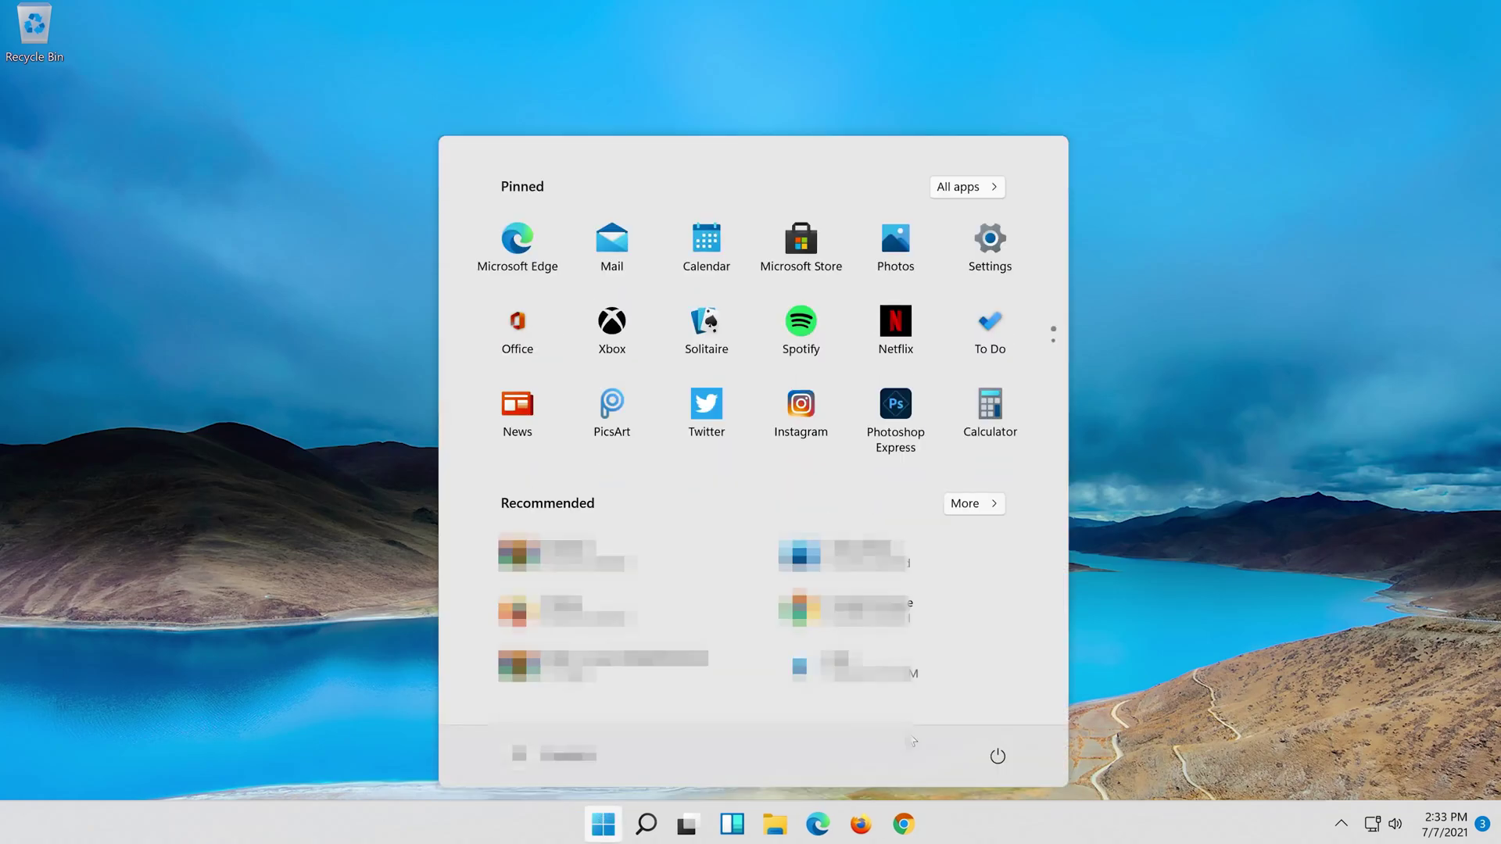
click(997, 756)
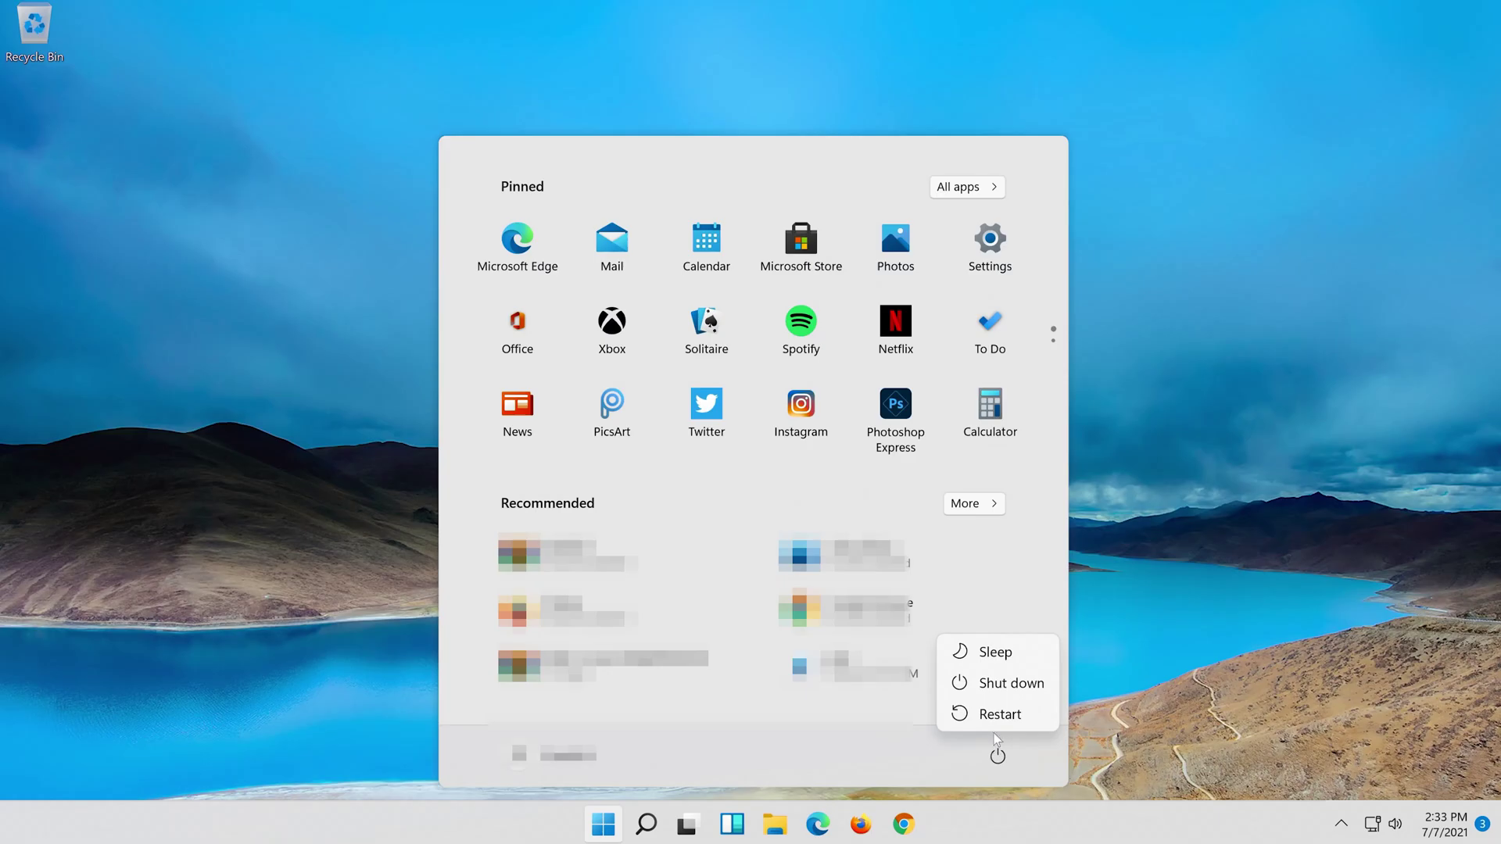
click(997, 717)
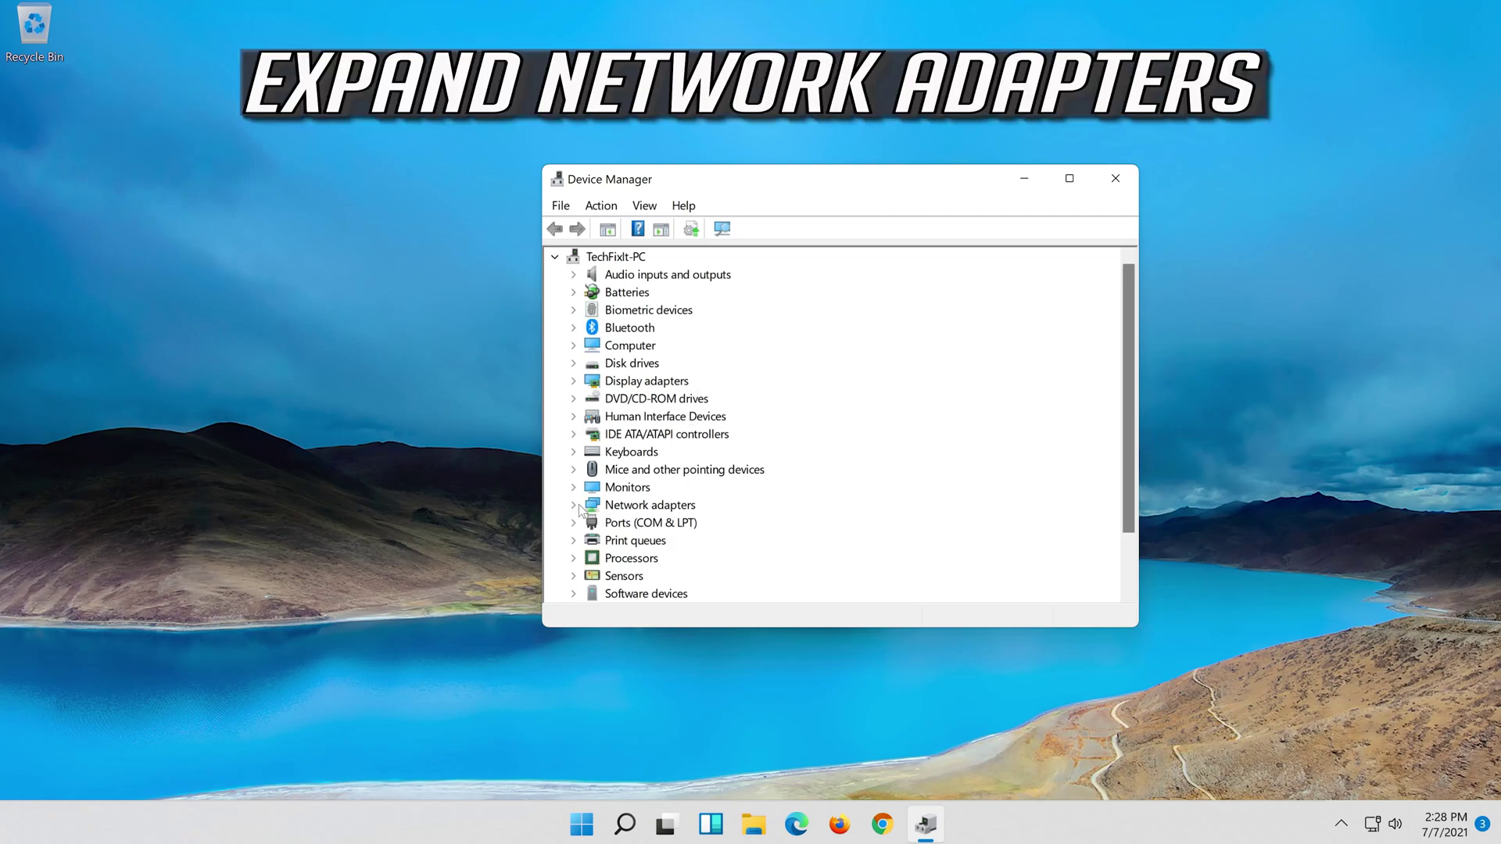
Step: Uninstall the Intel(R) 82574L Gigabit Network Connection adapter from its Properties Driver tab
click(574, 505)
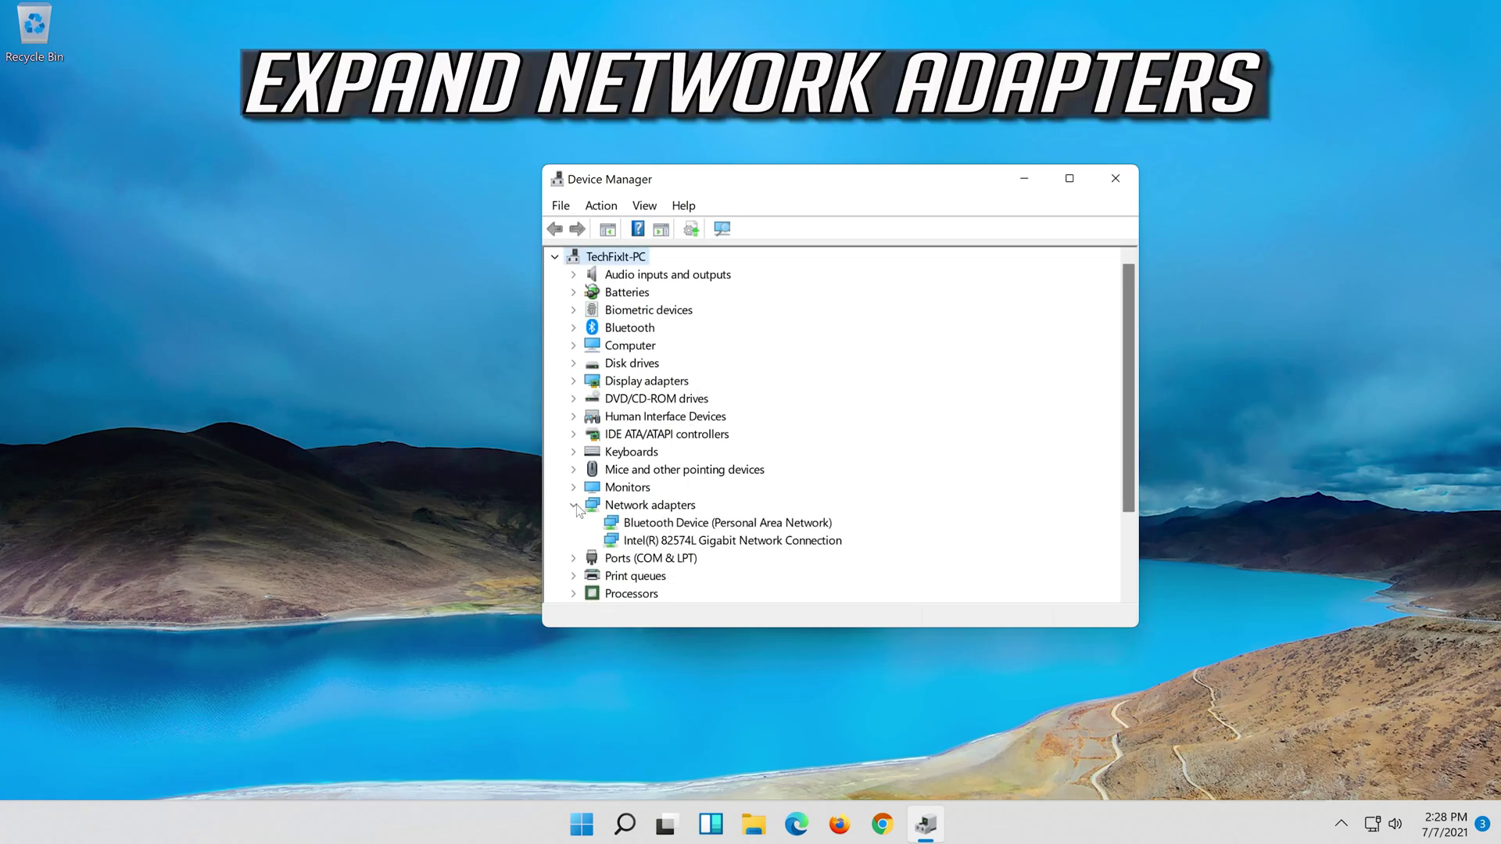
click(669, 542)
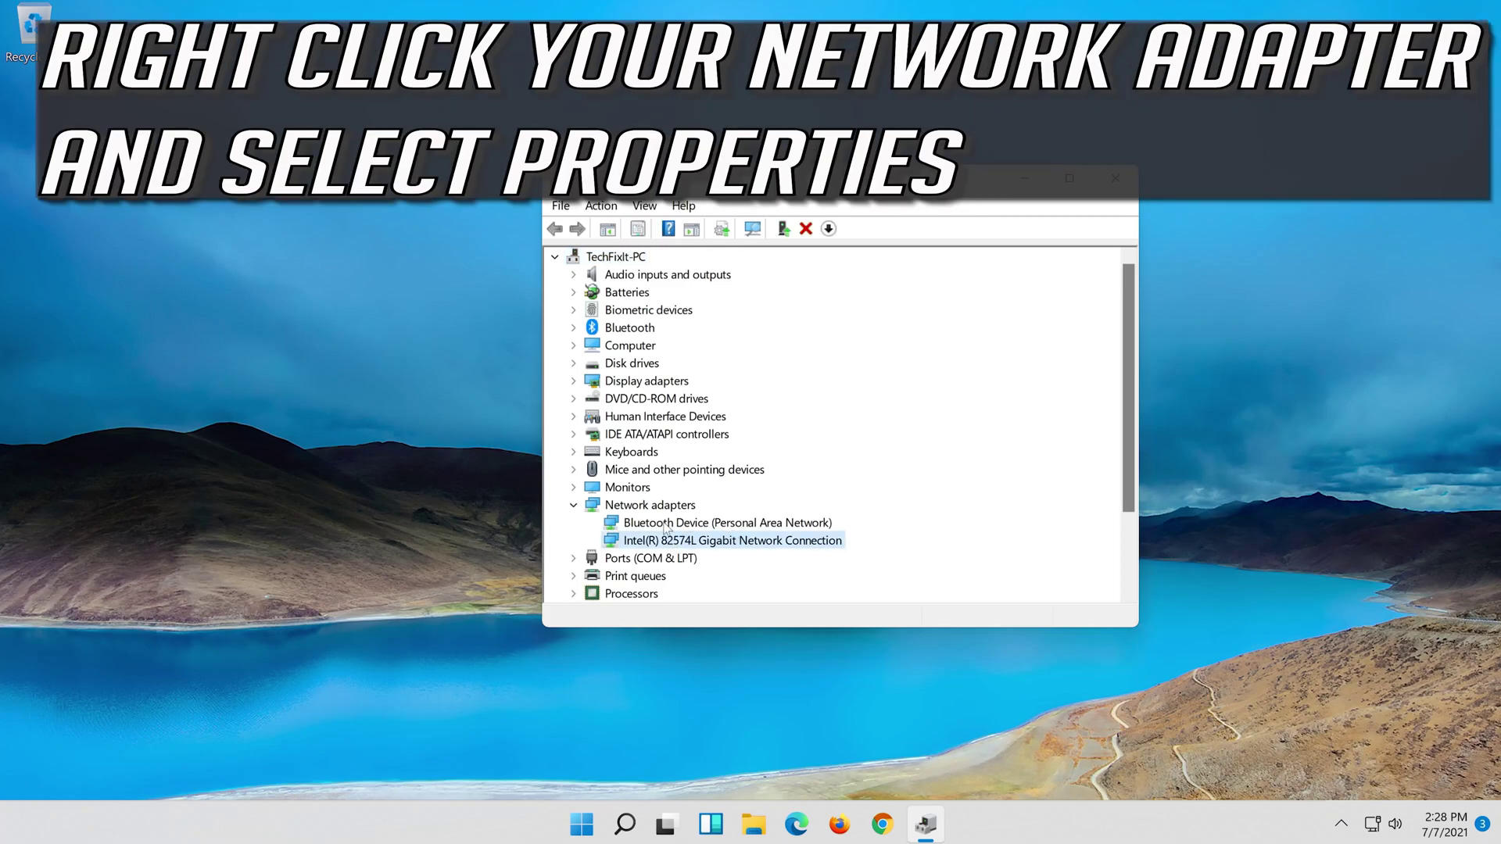
right_click(738, 546)
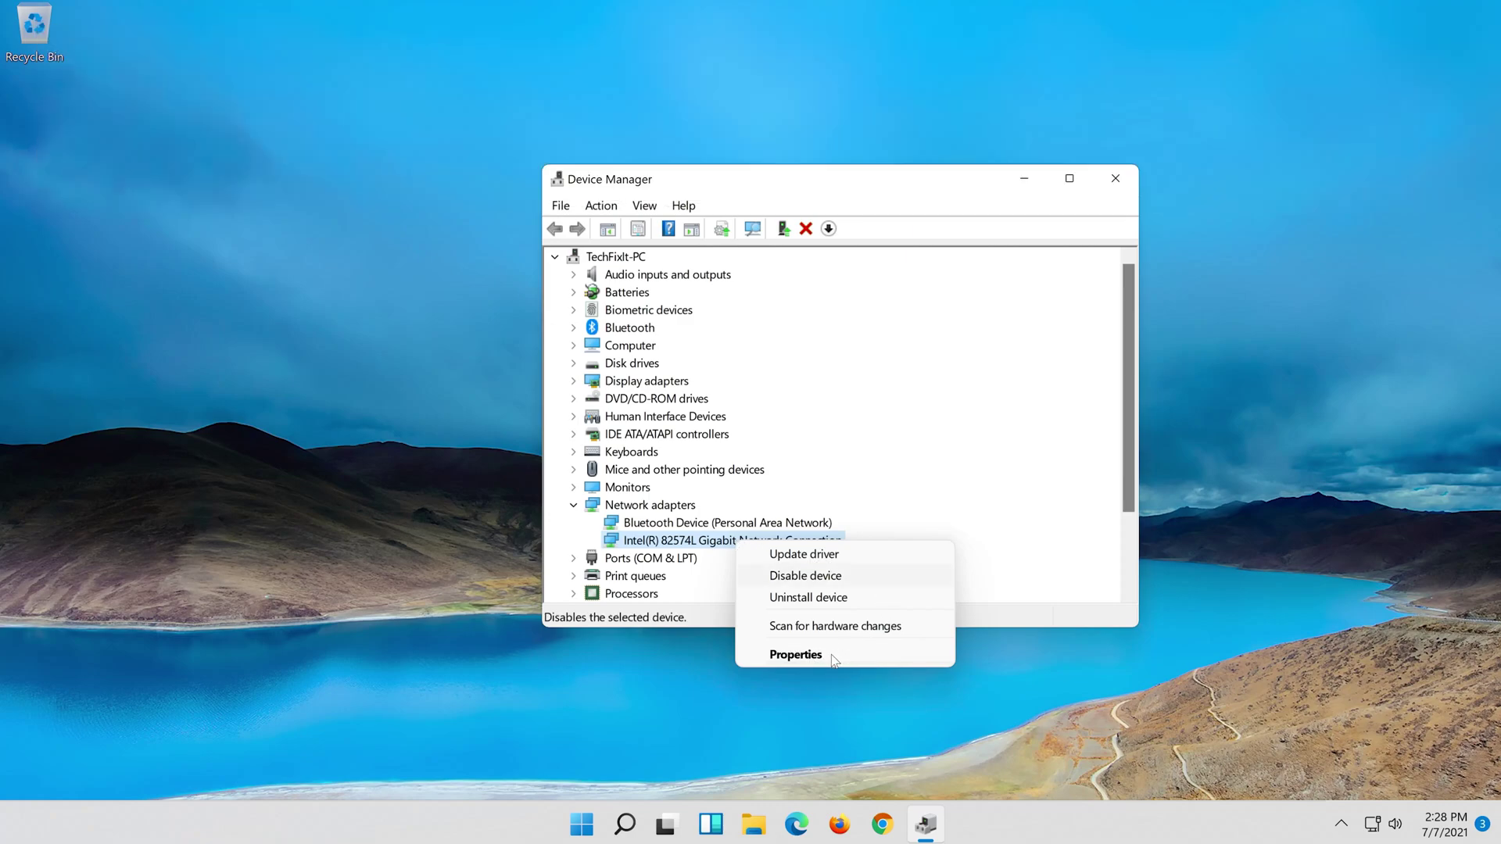
click(796, 654)
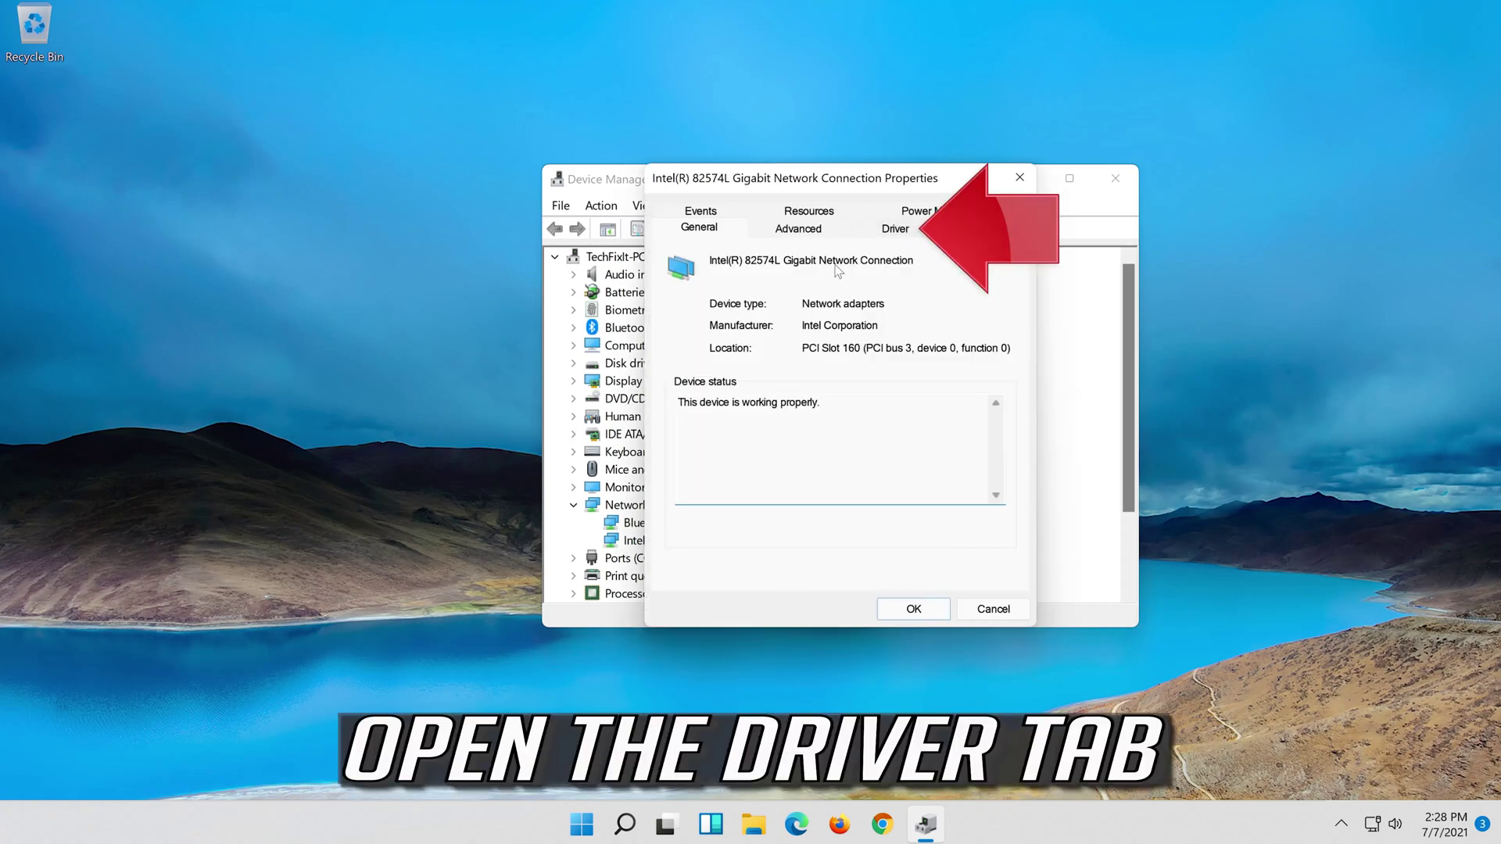
click(896, 229)
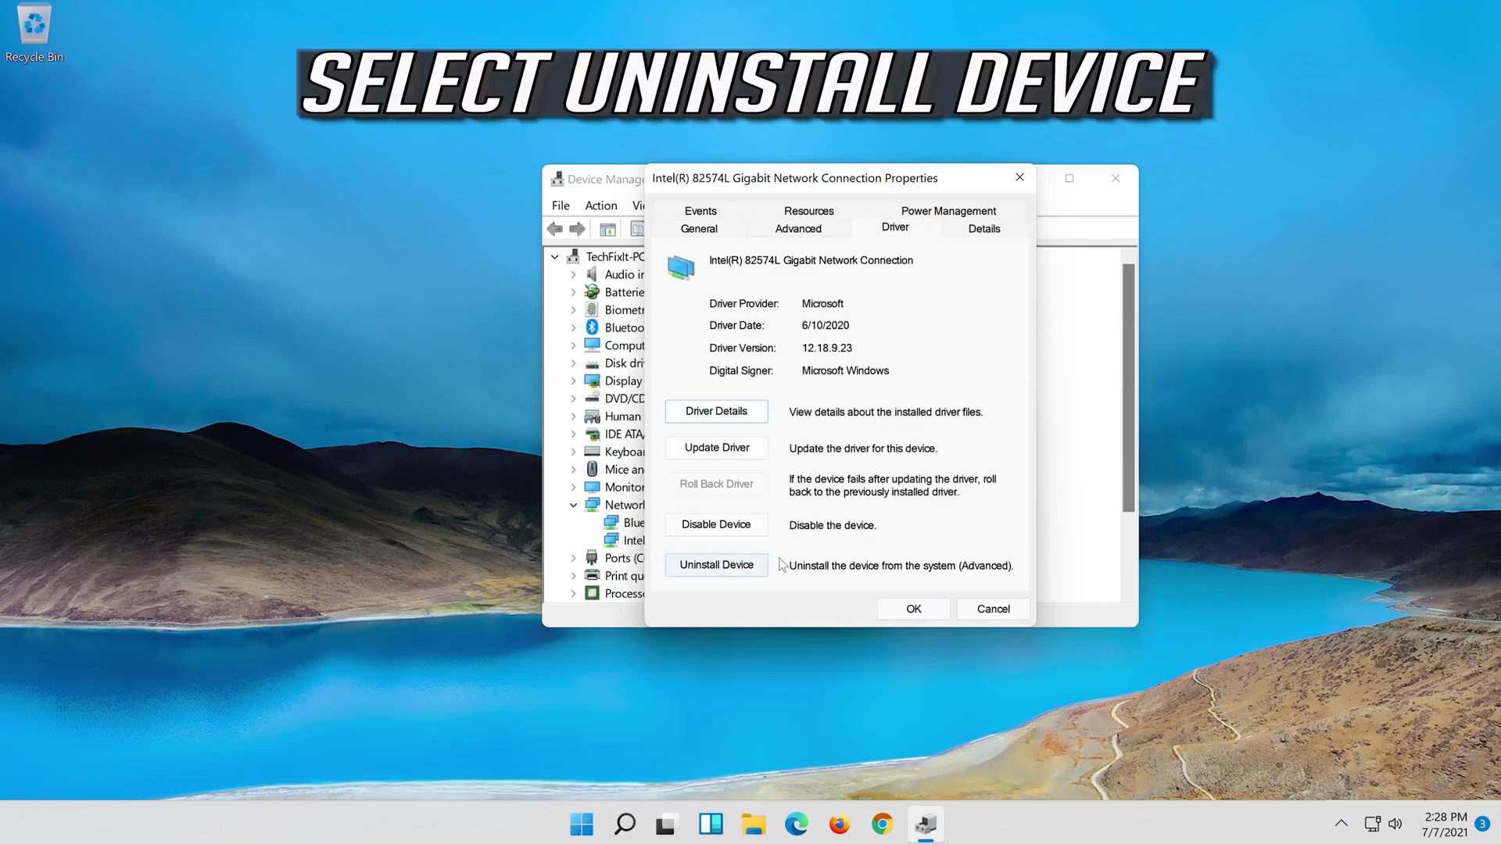
click(728, 569)
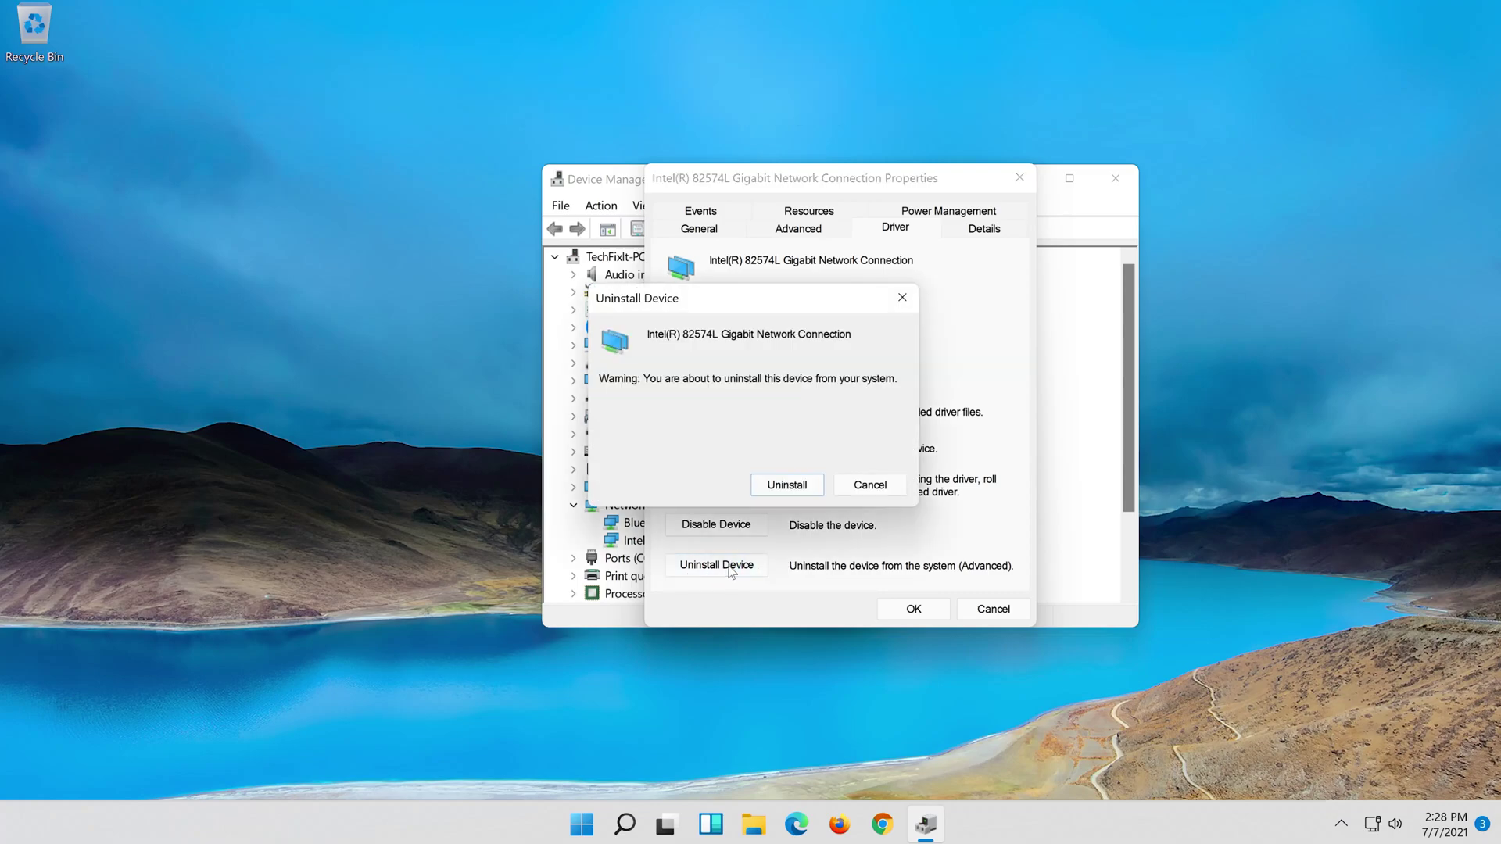
click(787, 486)
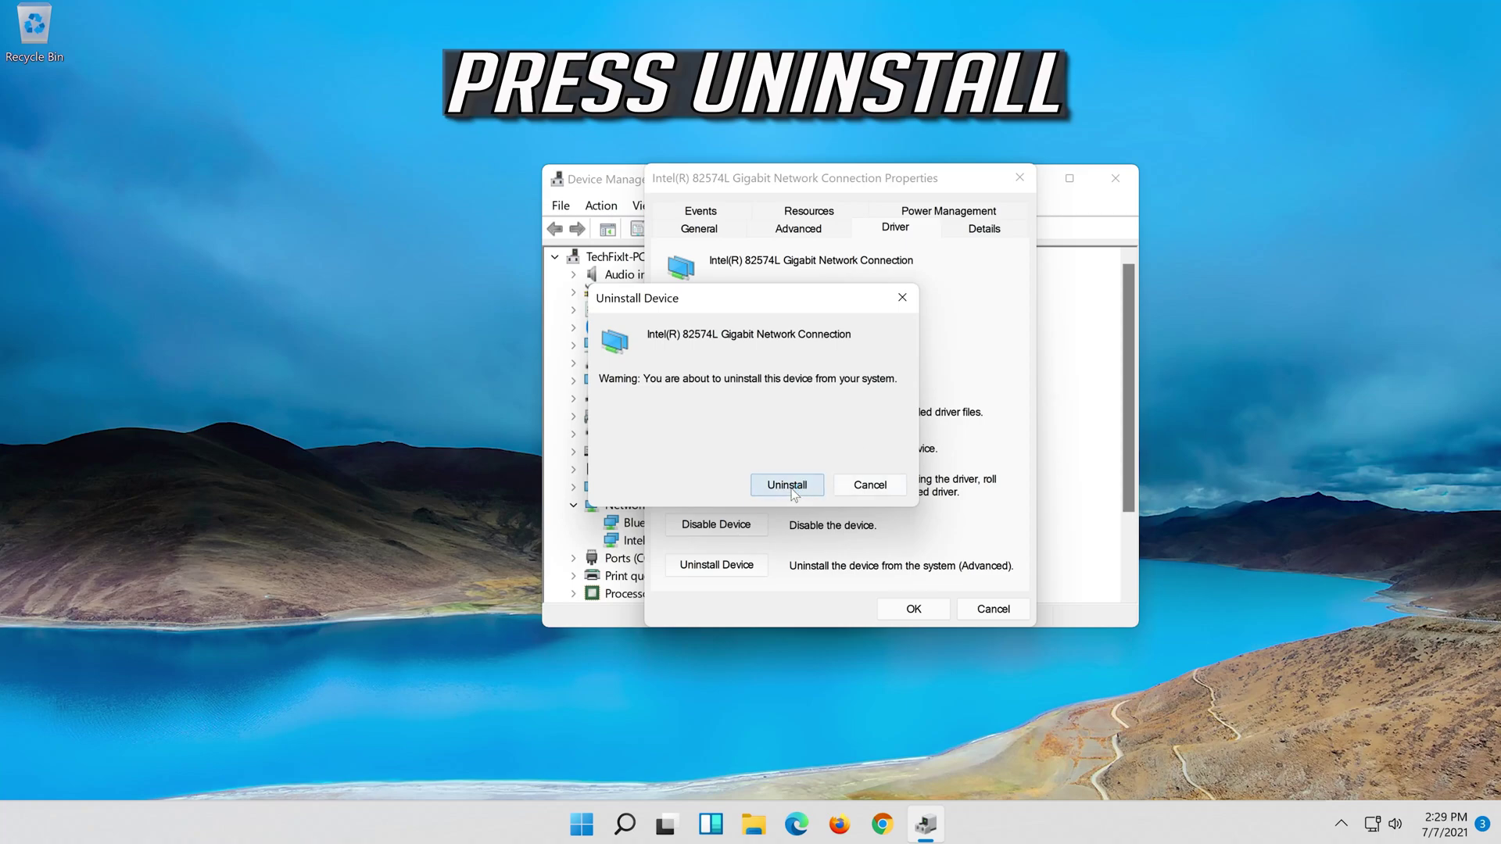